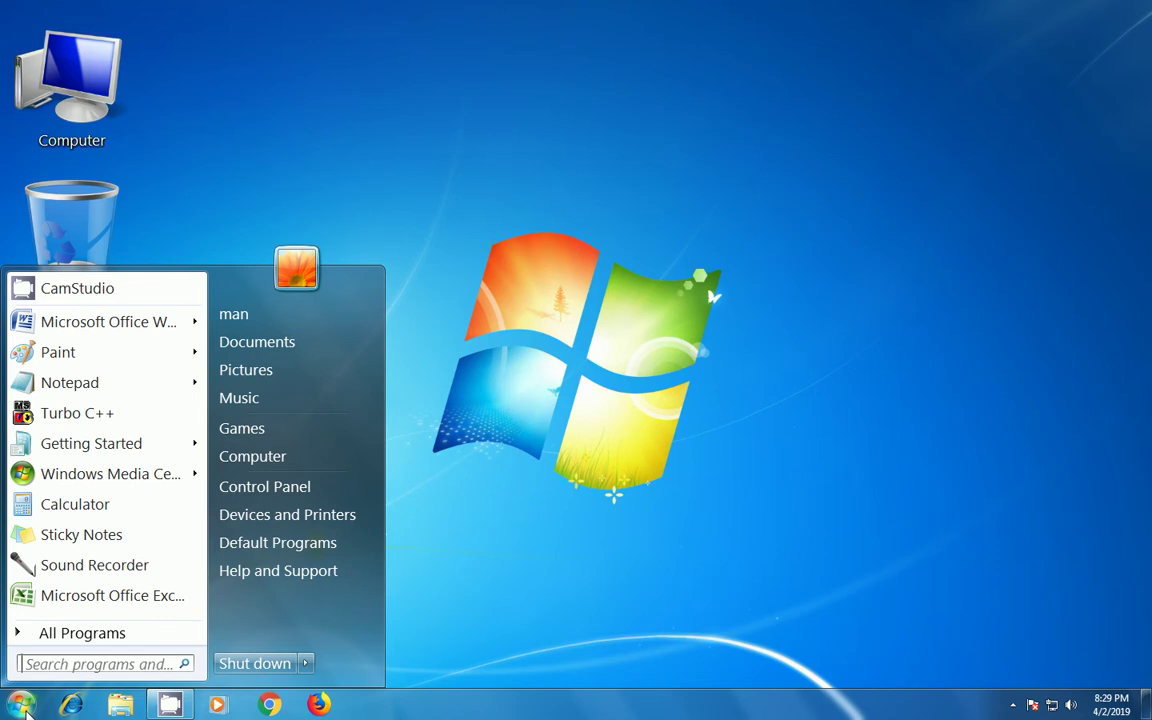
# - Launch Microsoft Office Word 2007 from the Windows 7 Start menu
pyautogui.click(103, 329)
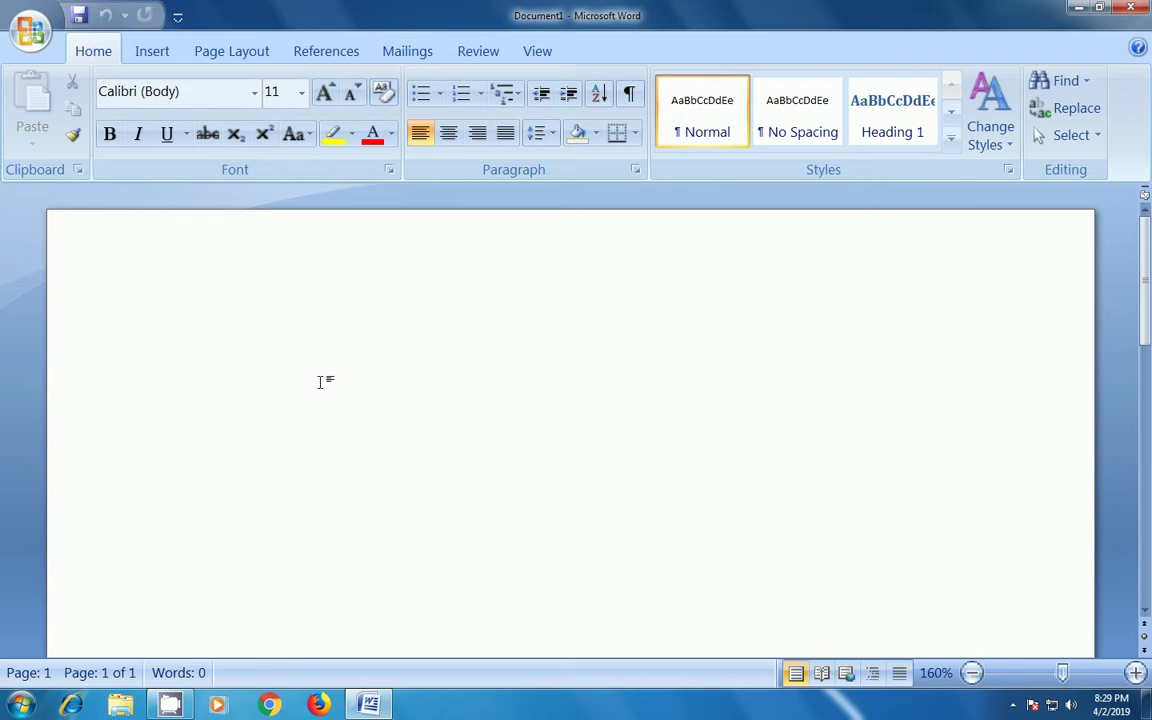
# - Generate sample paragraphs with =rand(34,6) and return to the top of the document
pyautogui.write('=r')
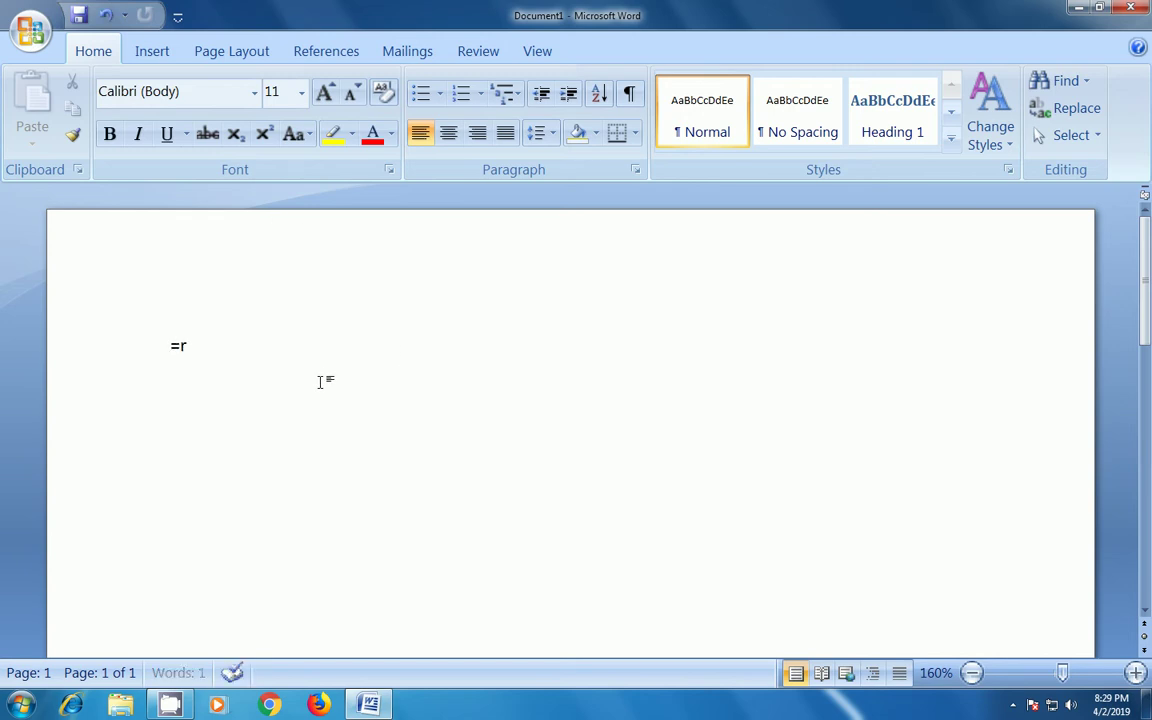
pyautogui.write('and(')
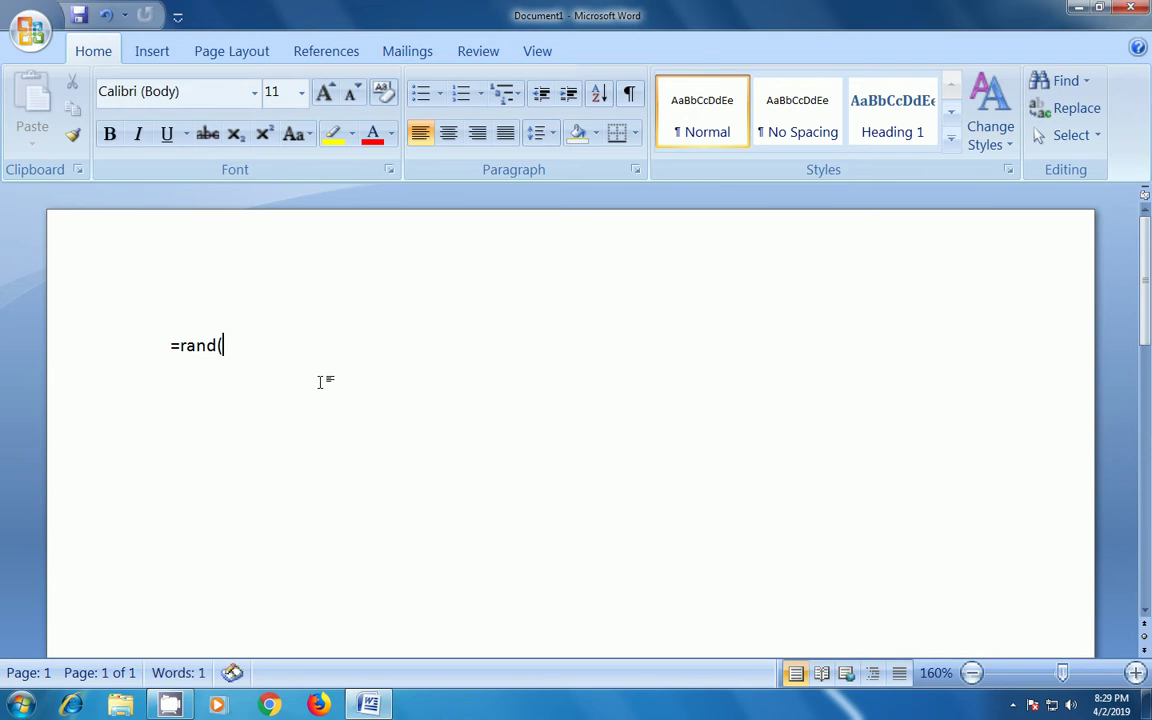
pyautogui.write('34')
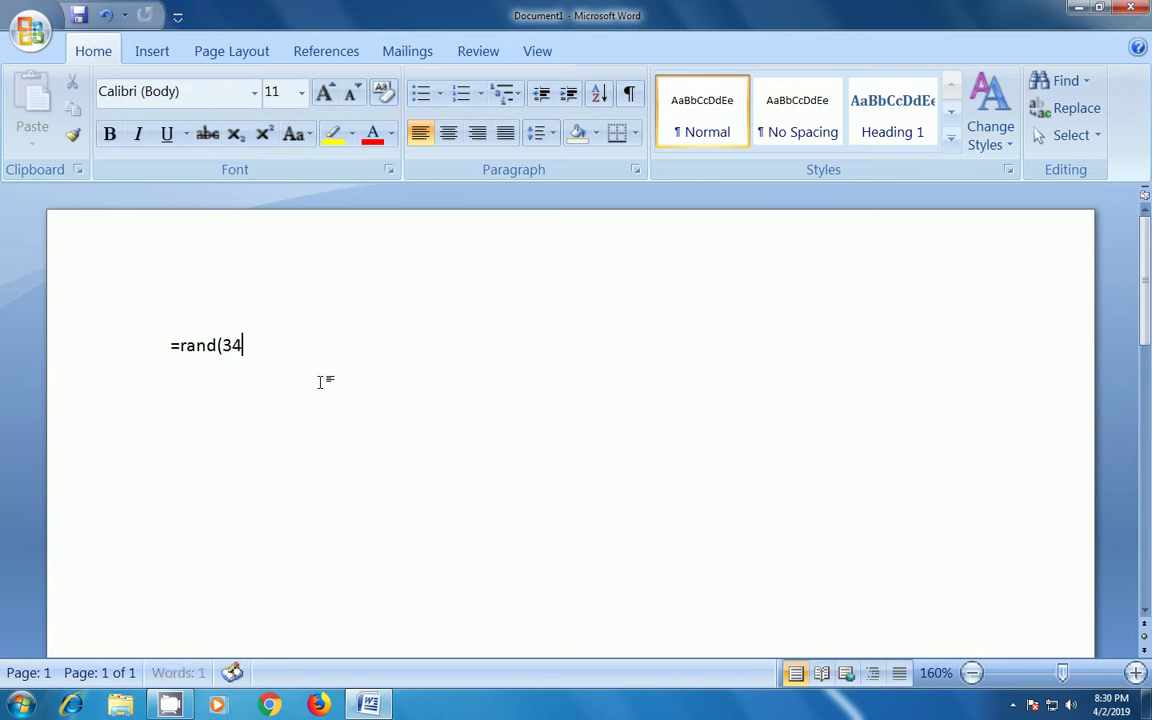
pyautogui.write(',6')
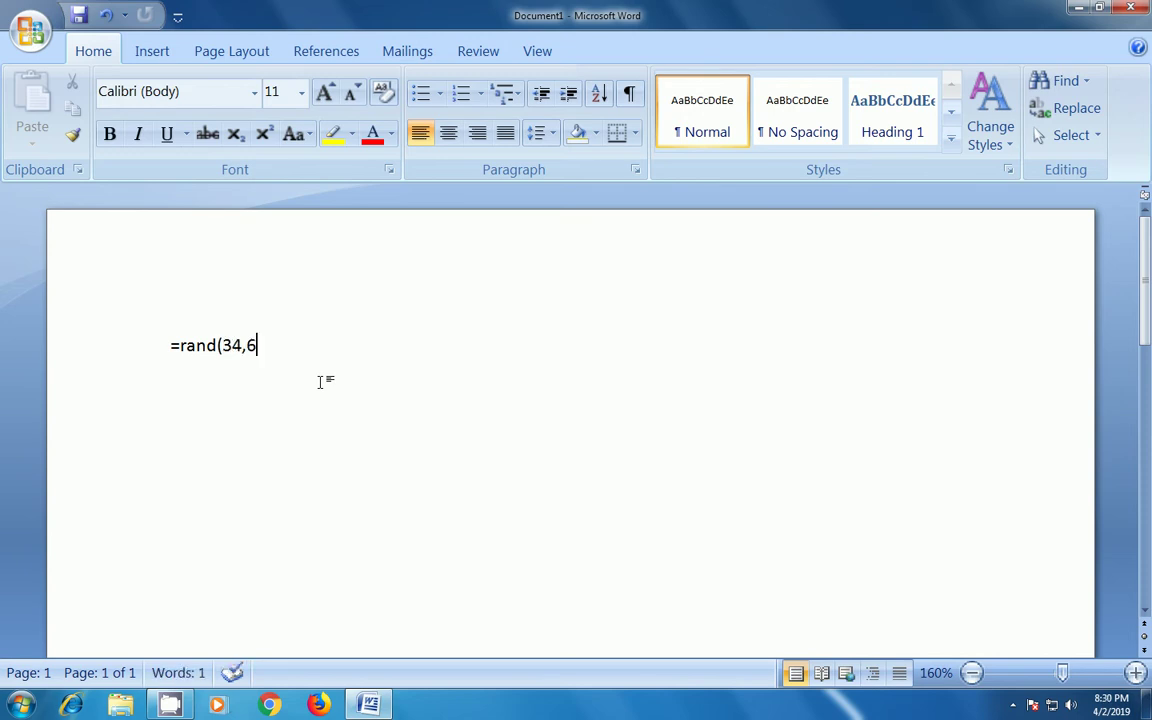
pyautogui.write(')')
pyautogui.press('Return')
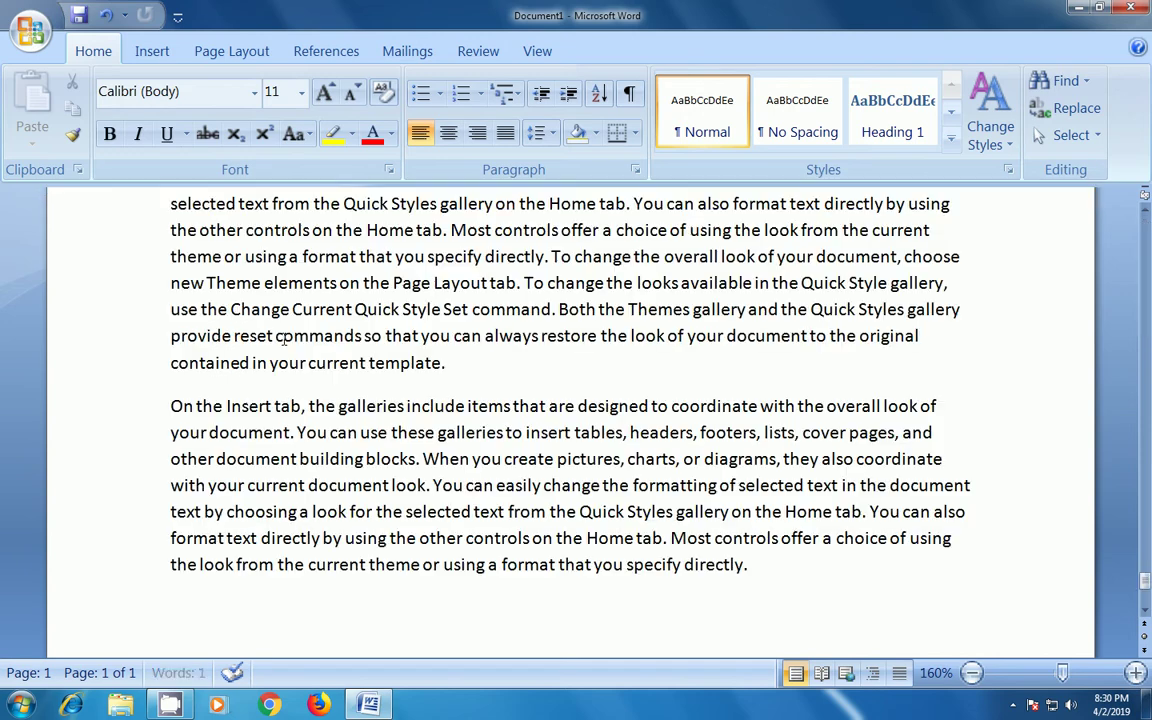
pyautogui.hotkey('ctrl', 'Home')
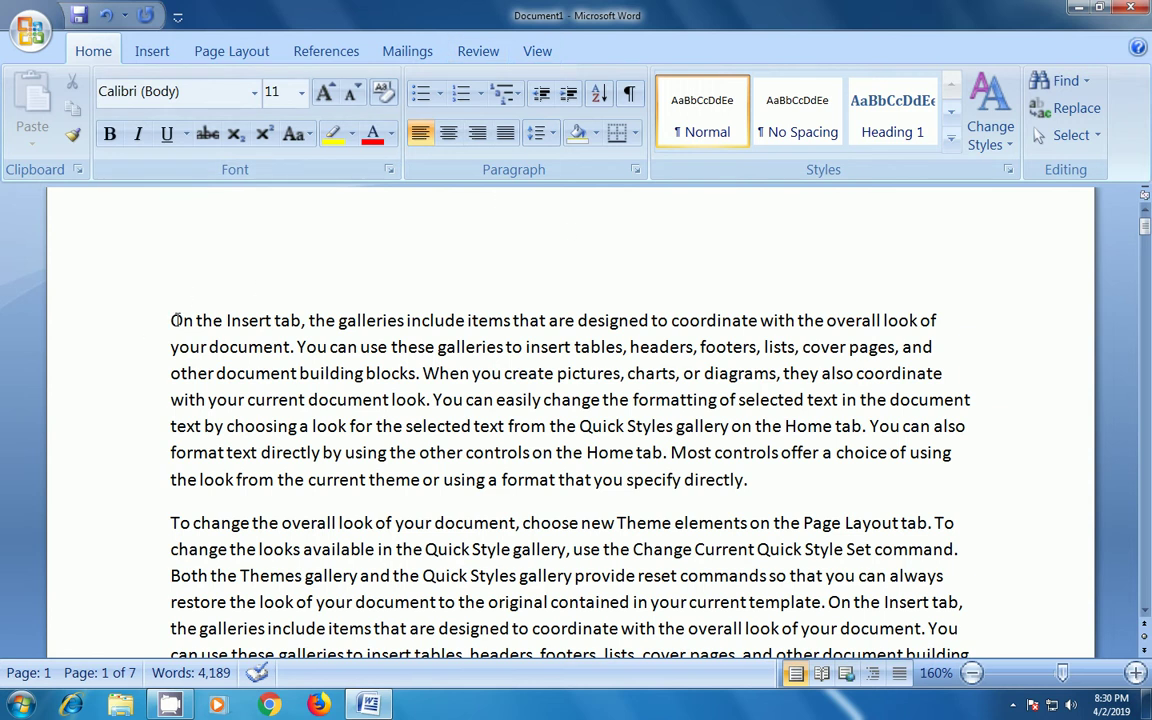
# - Insert a Simple Text Box from the Insert tab's Built-In text box gallery
pyautogui.click(155, 55)
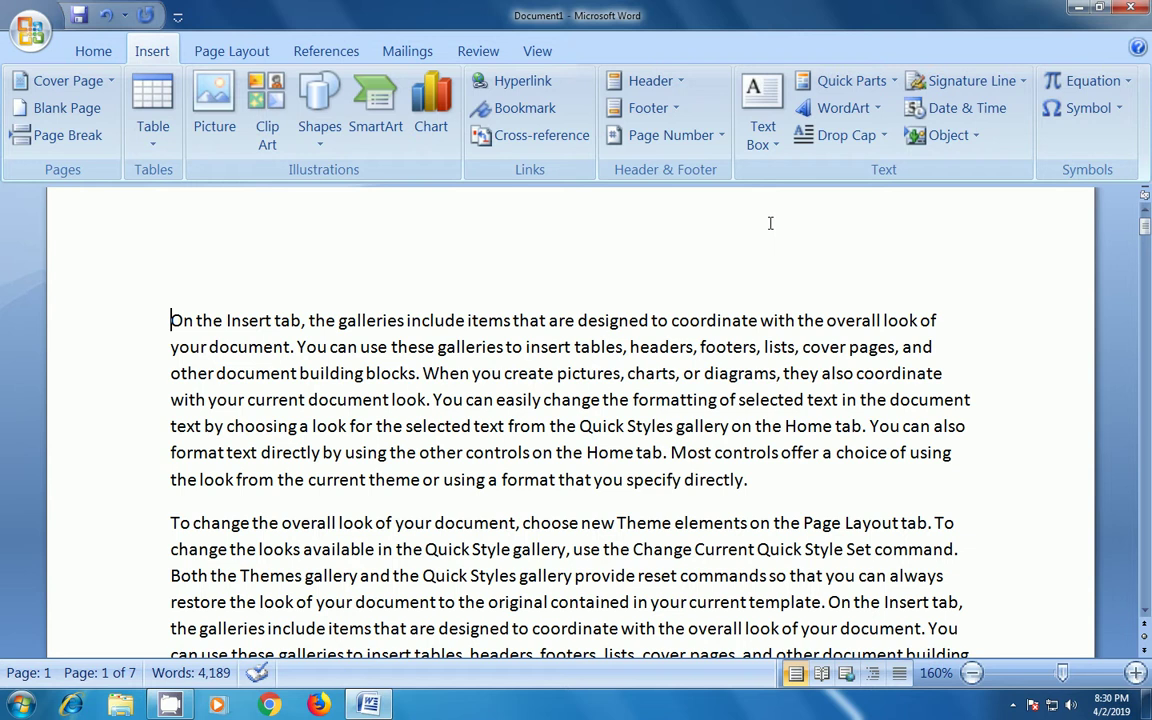
pyautogui.click(775, 148)
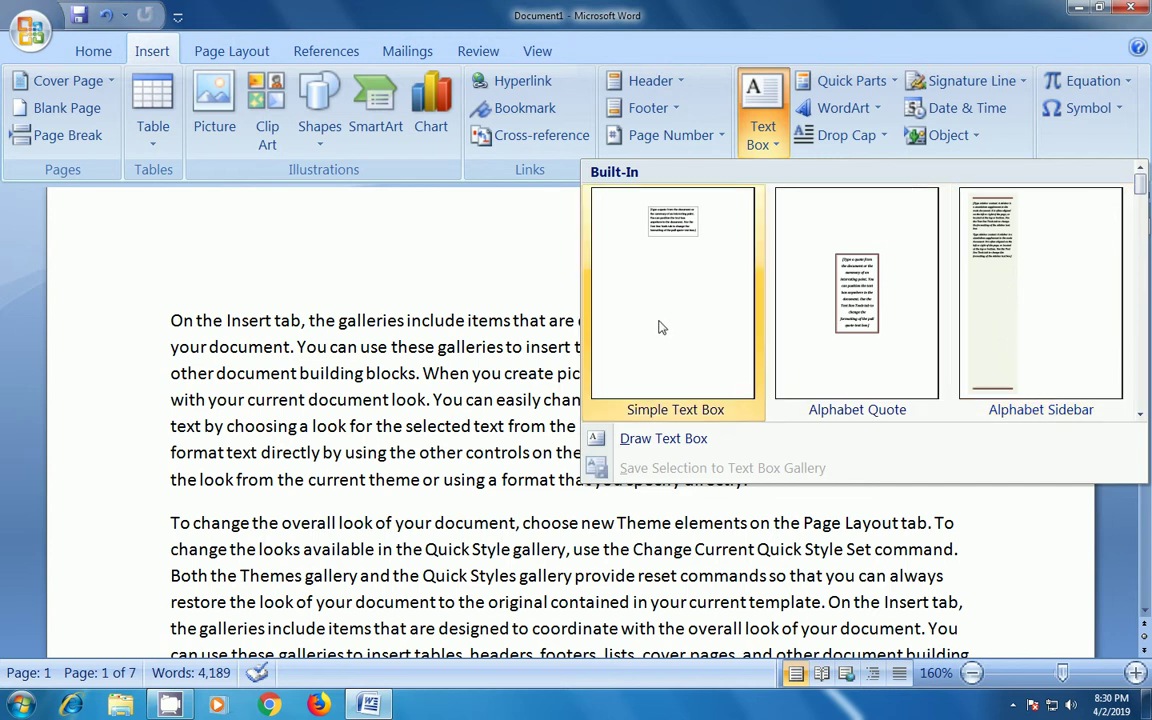
pyautogui.click(665, 262)
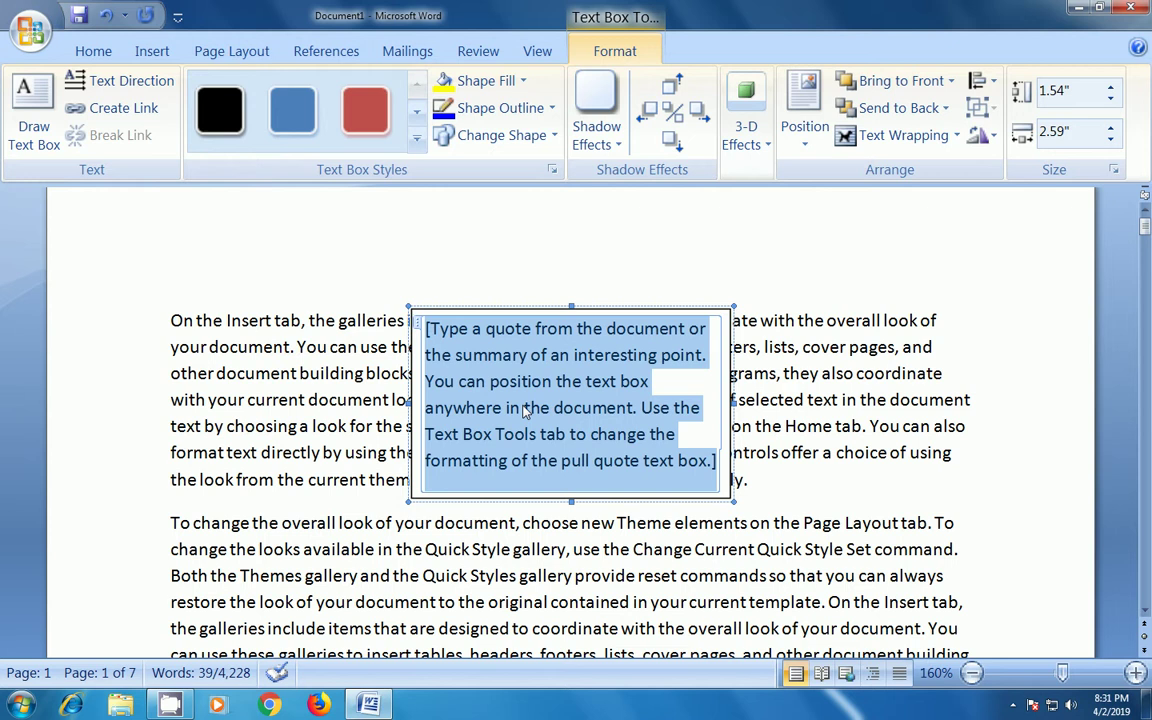
# - Replace the text box placeholder with a typed name, then swap it for a different name
pyautogui.press('Delete')
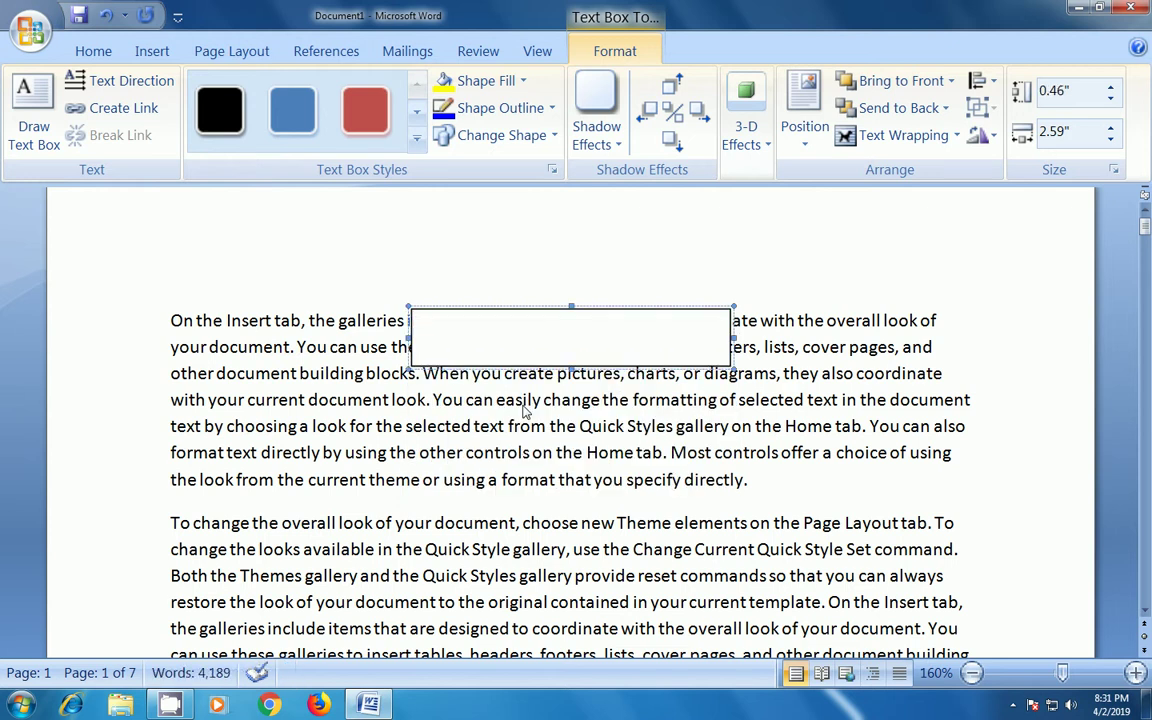
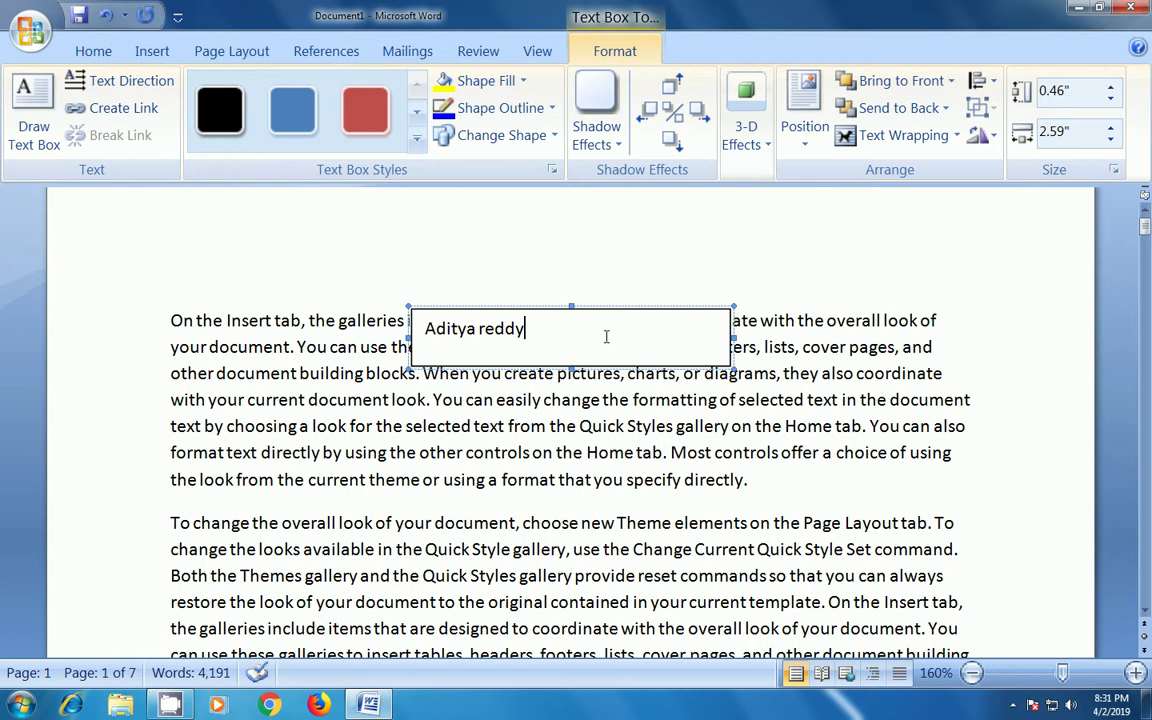
pyautogui.moveTo(527, 330); pyautogui.dragTo(390, 322)
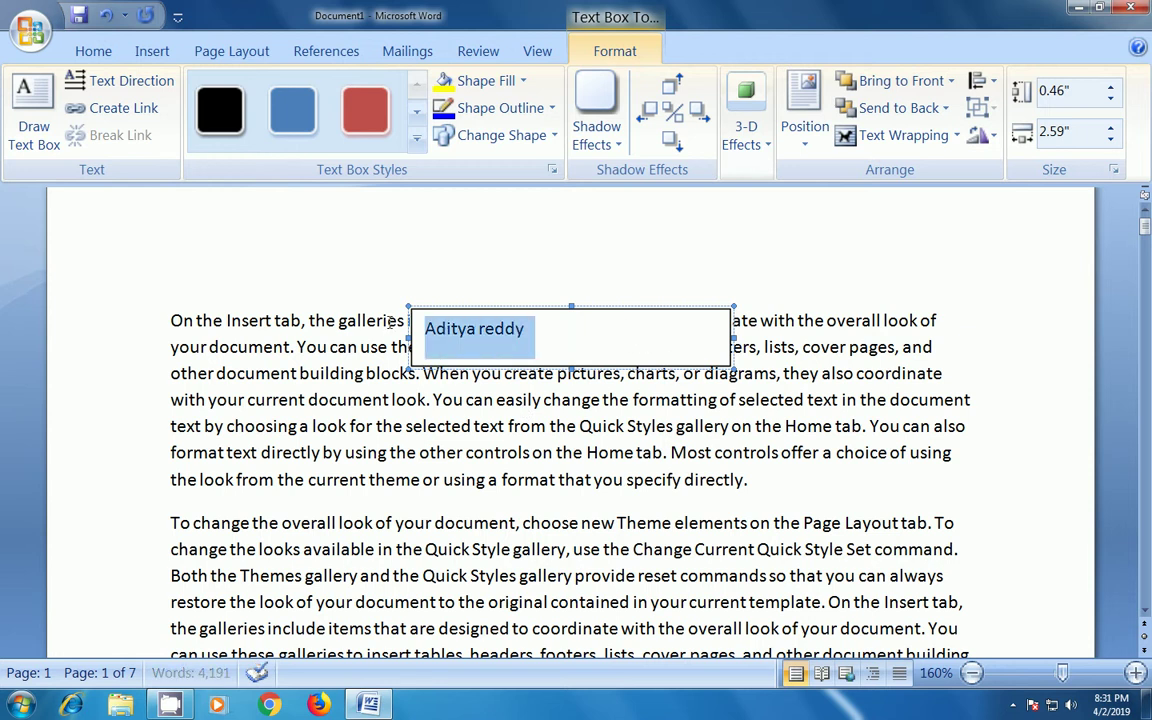
pyautogui.press('Delete')
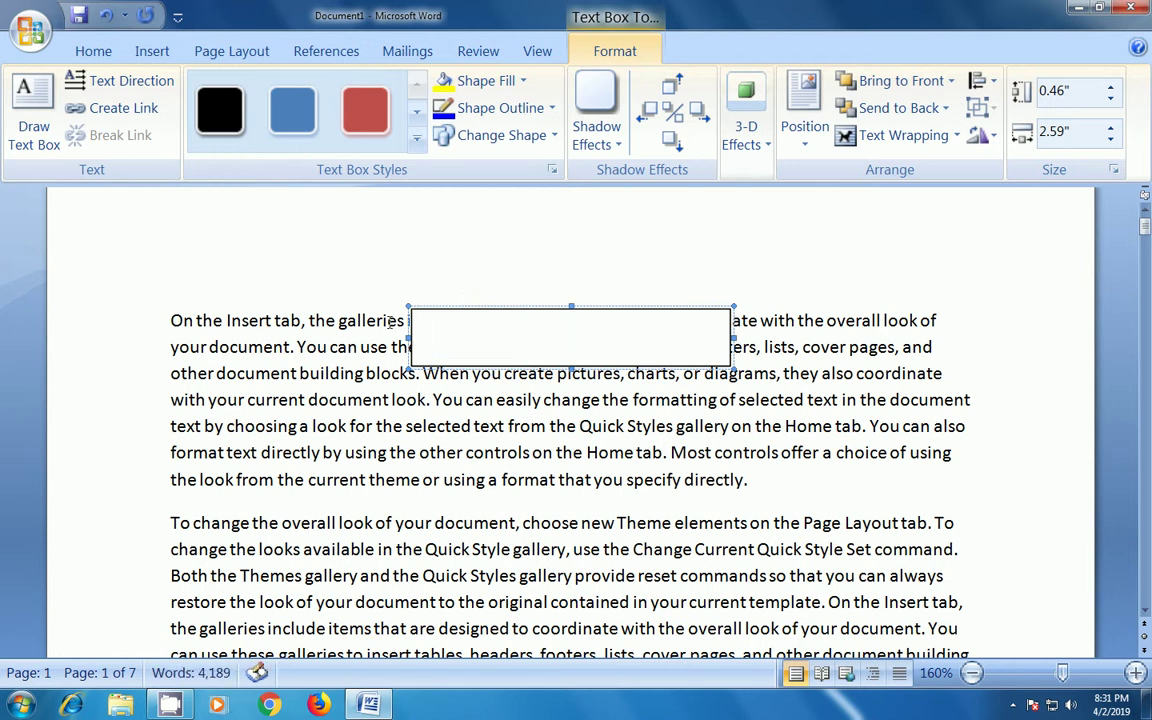
pyautogui.write('srinkanth')
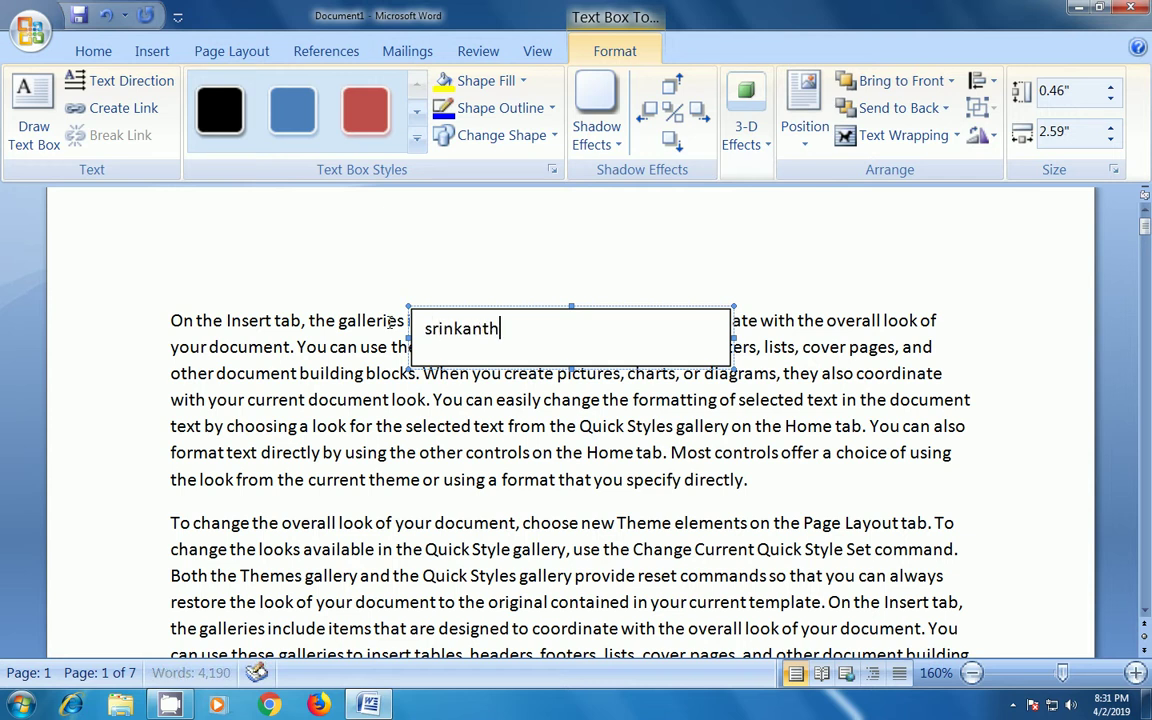
# - Drag the text box down to the second paragraph and back, then delete it
pyautogui.moveTo(506, 312); pyautogui.dragTo(488, 484)
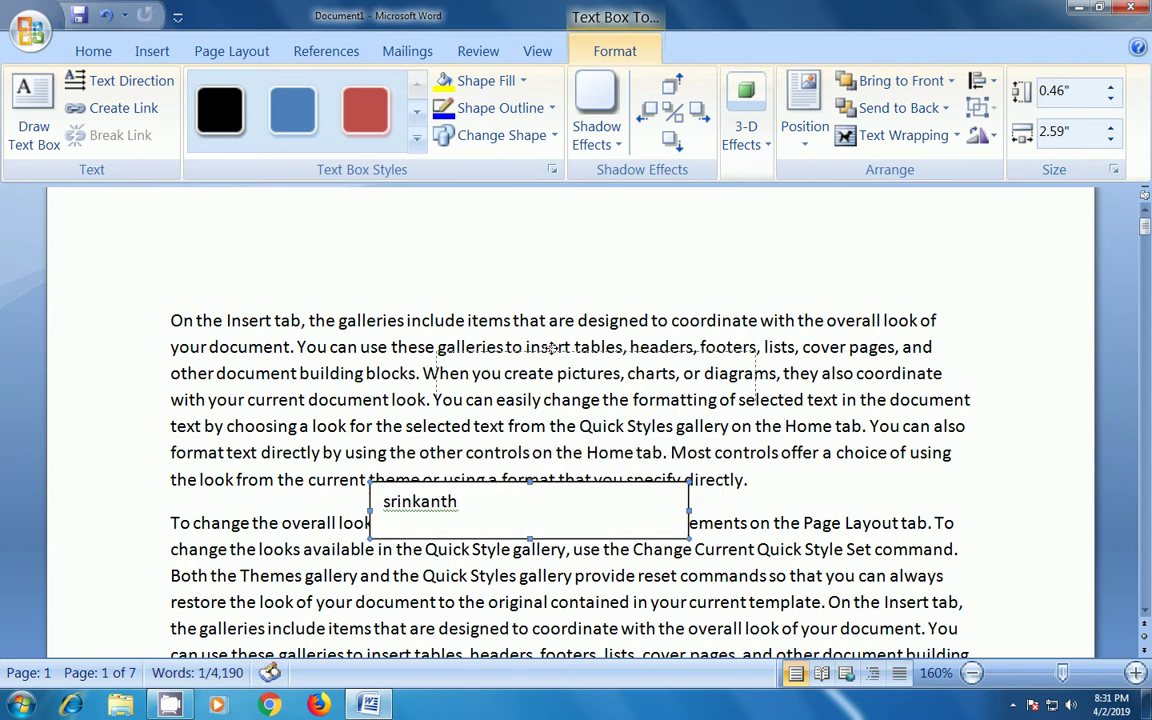
pyautogui.moveTo(551, 347); pyautogui.dragTo(549, 348)
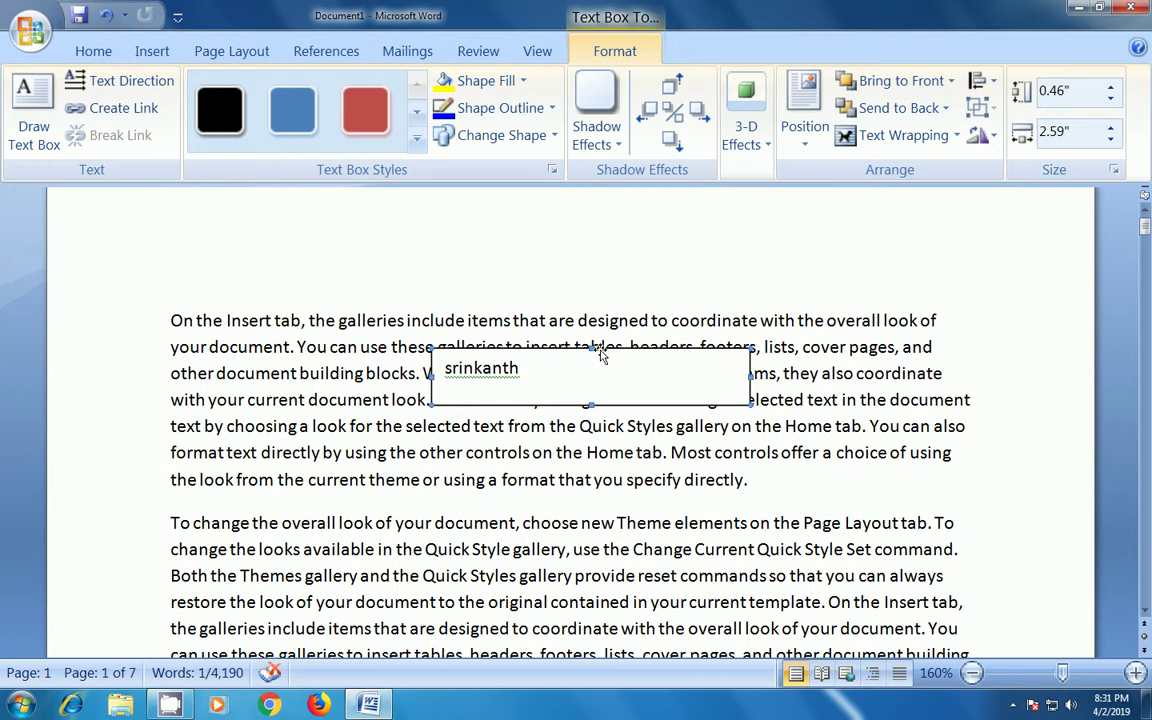
pyautogui.press('Delete')
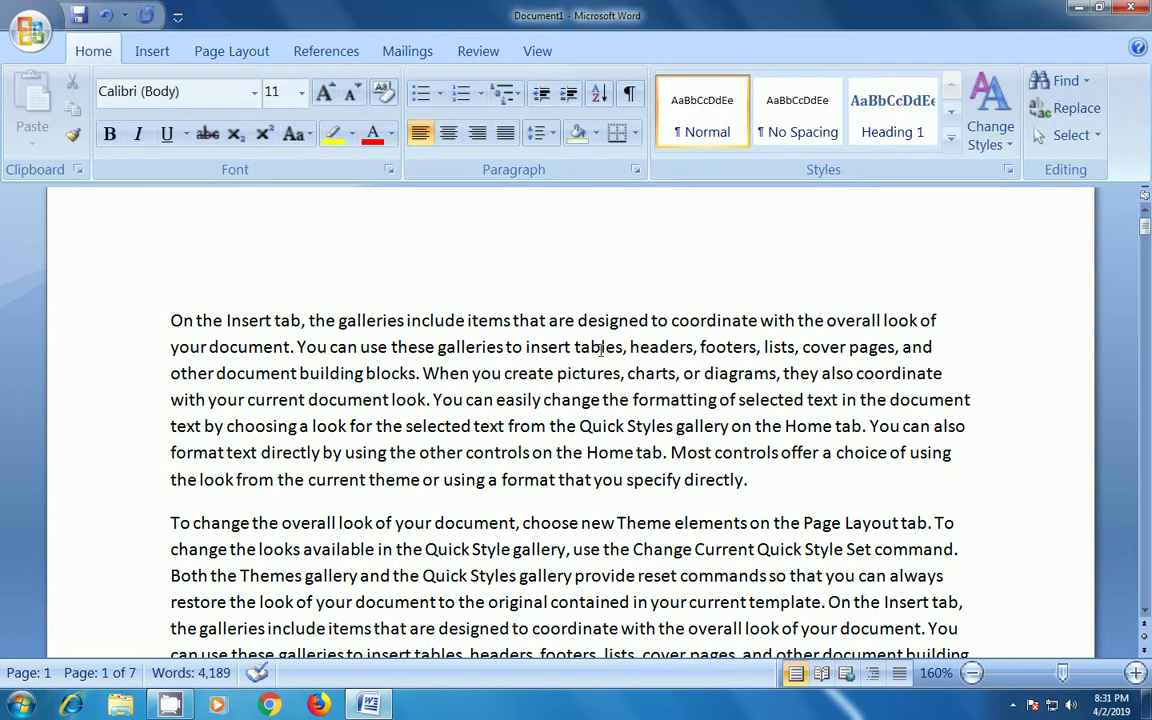
# - On the empty first line, insert WordArt in the rainbow style from the gallery's third row
pyautogui.click(155, 50)
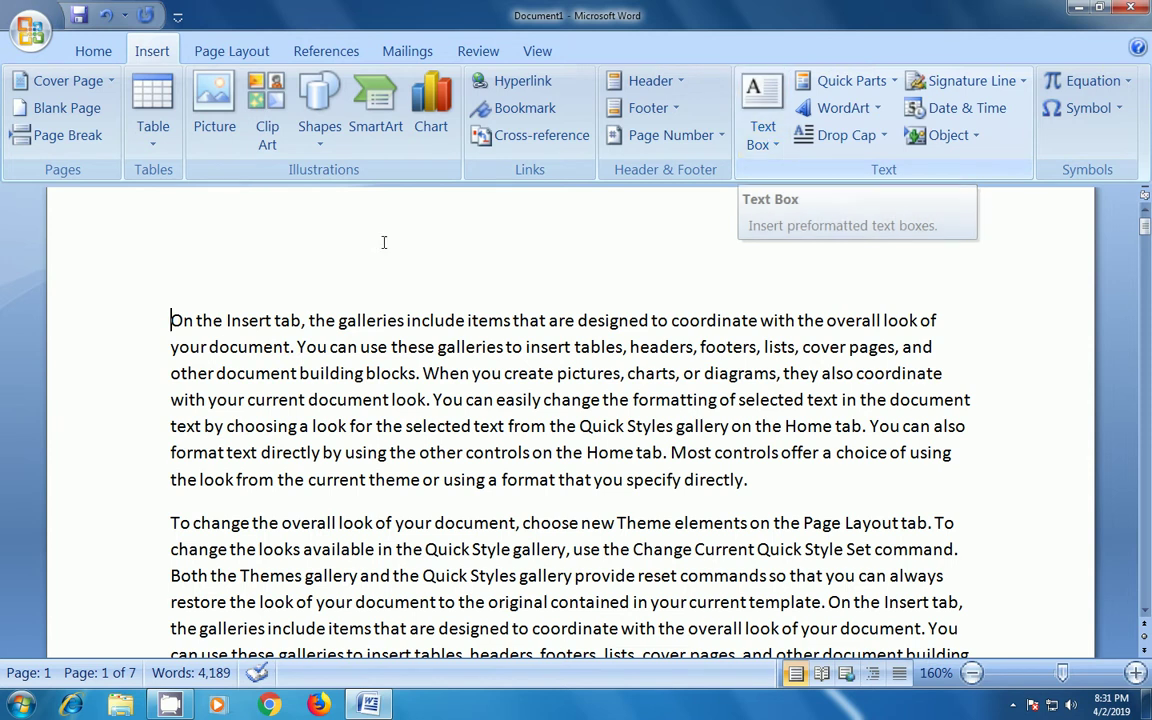
pyautogui.scroll(1, 240, 321)
pyautogui.click(231, 293)
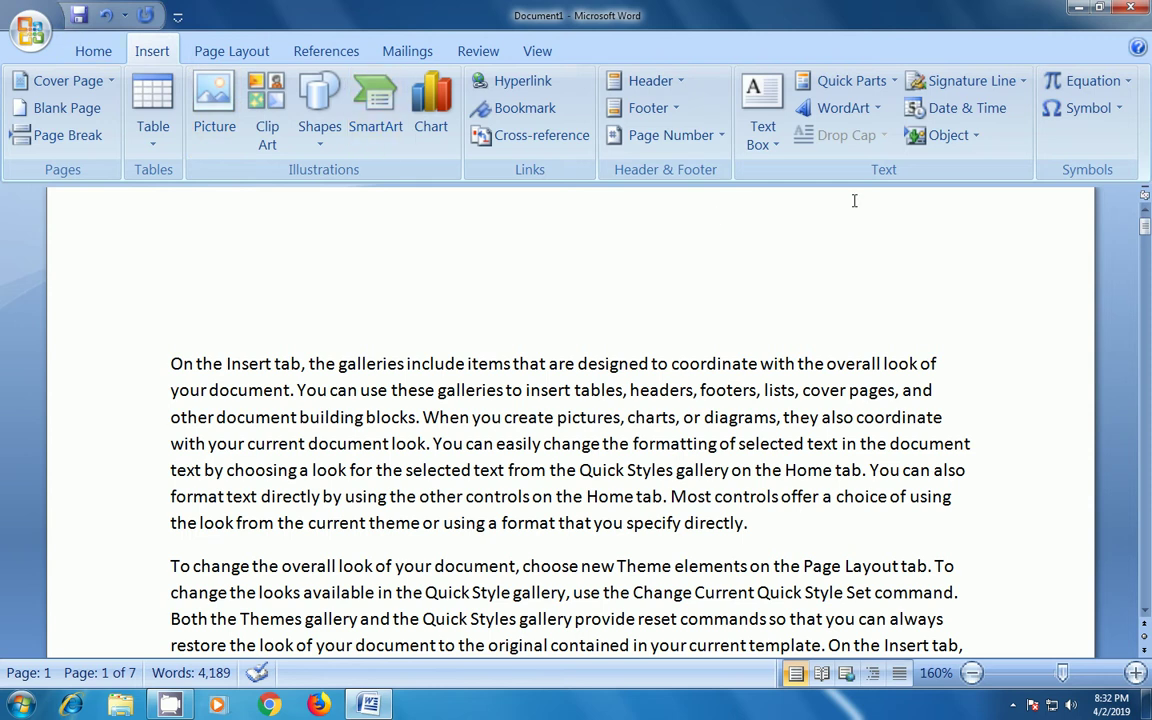
pyautogui.click(845, 108)
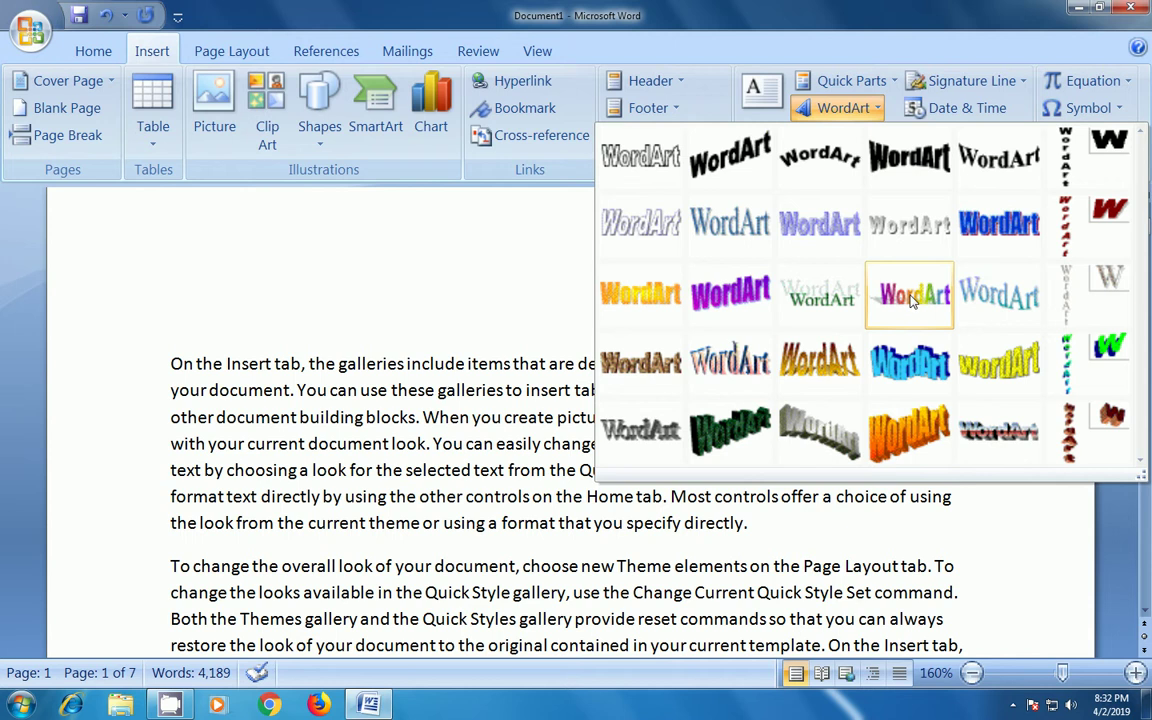
pyautogui.click(911, 297)
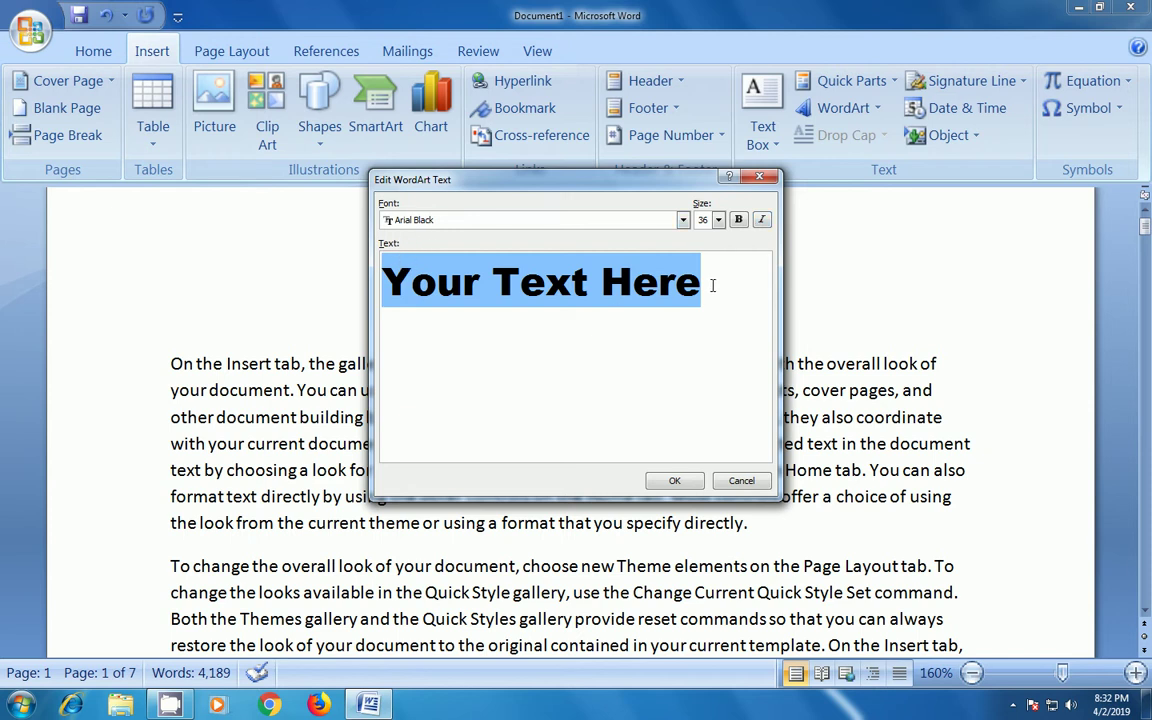
# - Replace 'Your Text Here' with a person's full name and confirm the WordArt
pyautogui.moveTo(710, 287); pyautogui.dragTo(385, 285)
pyautogui.press('Delete')
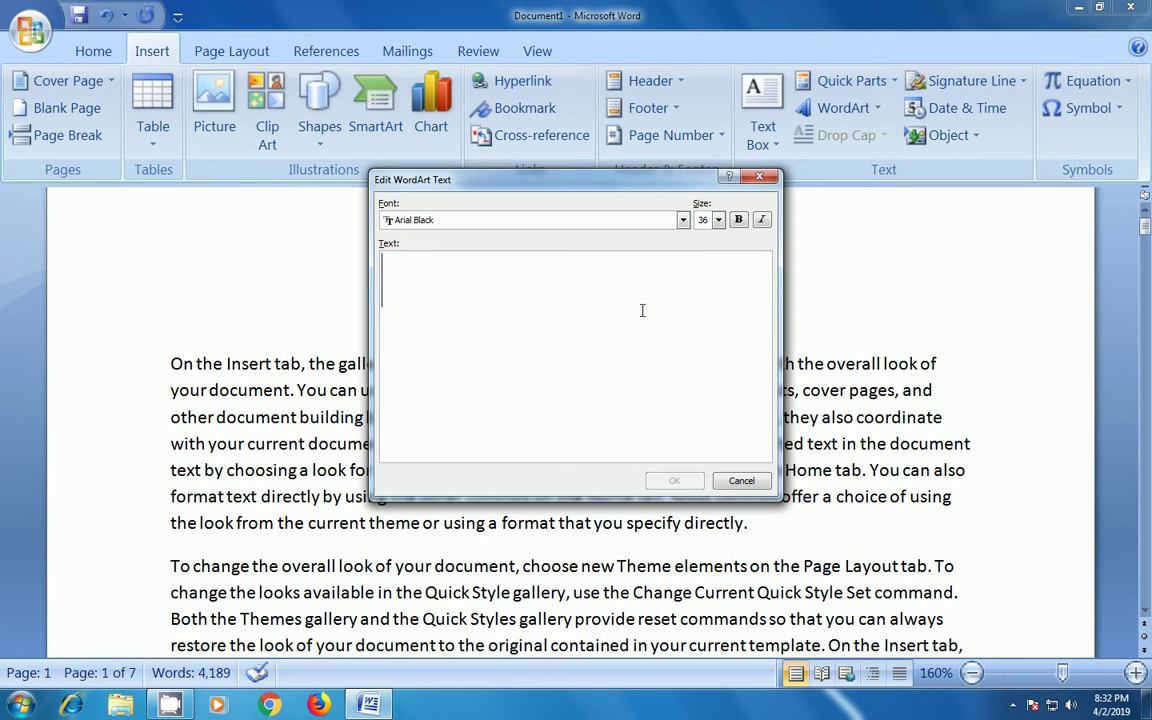
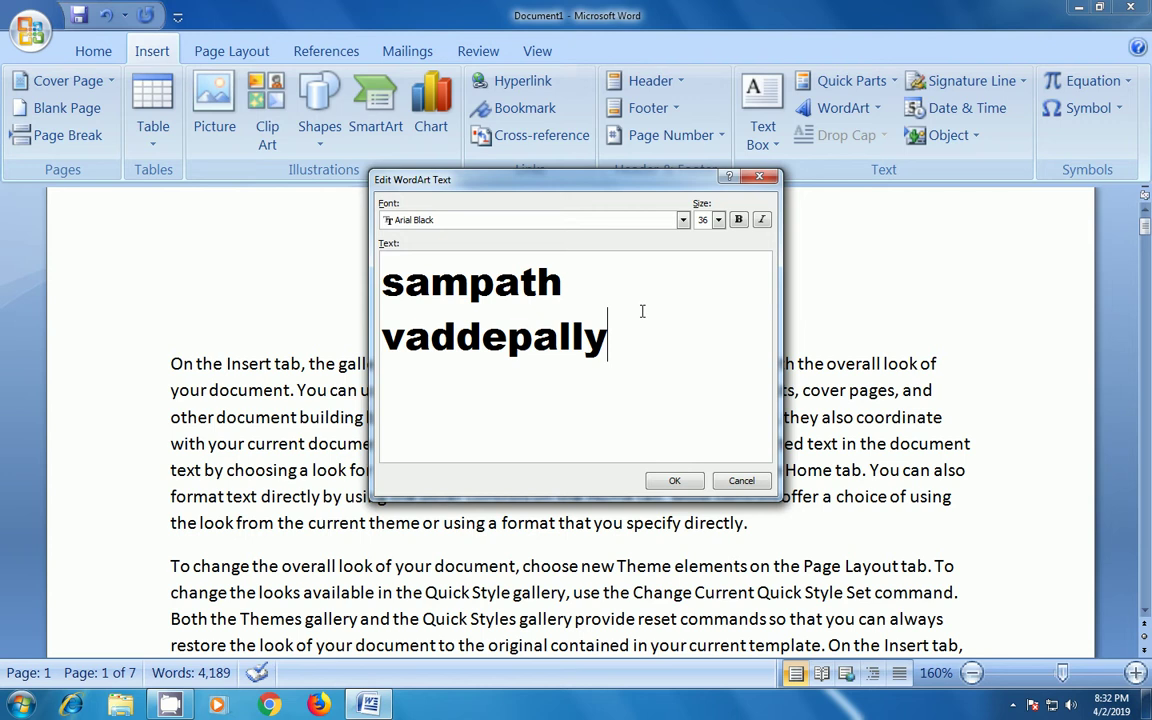
pyautogui.click(689, 485)
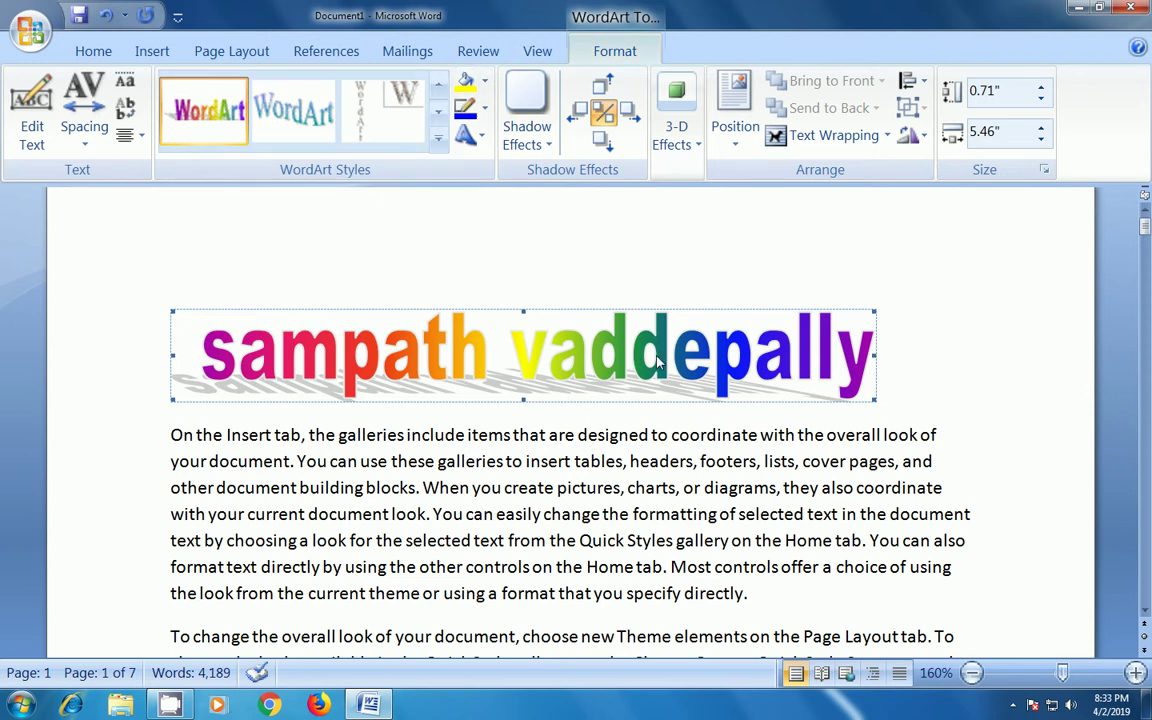
# - Give the WordArt a Deflate shape and a Perspective 3-D effect, then delete it
pyautogui.click(481, 145)
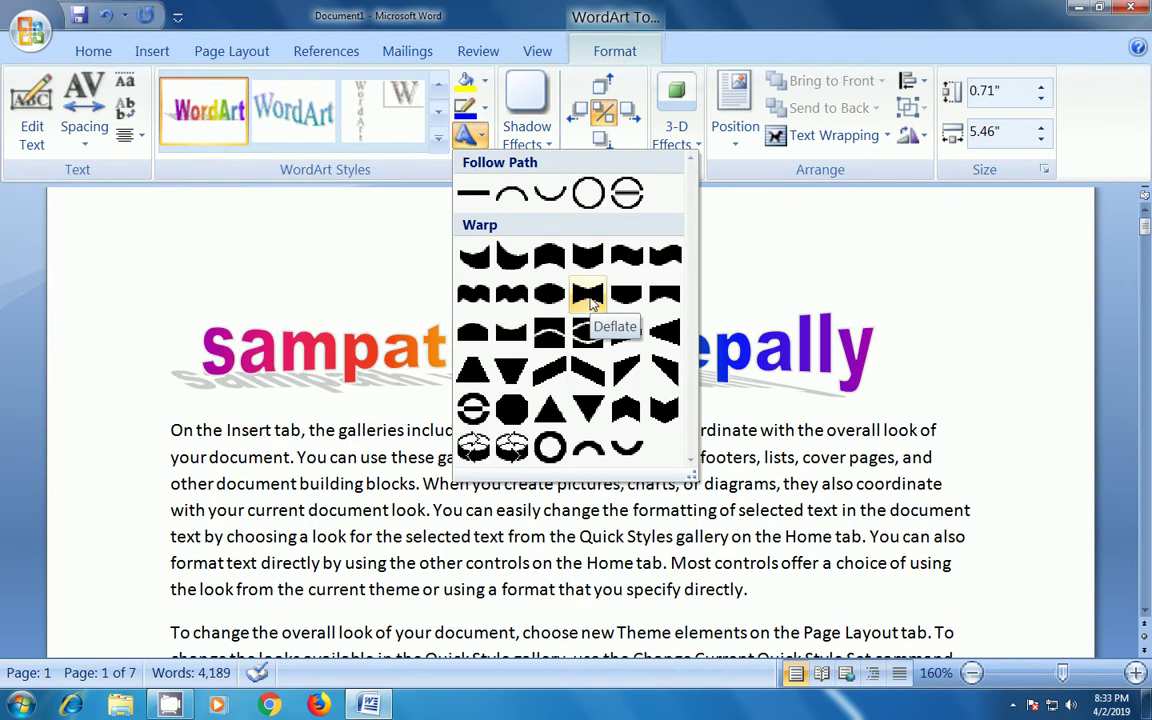
pyautogui.click(588, 296)
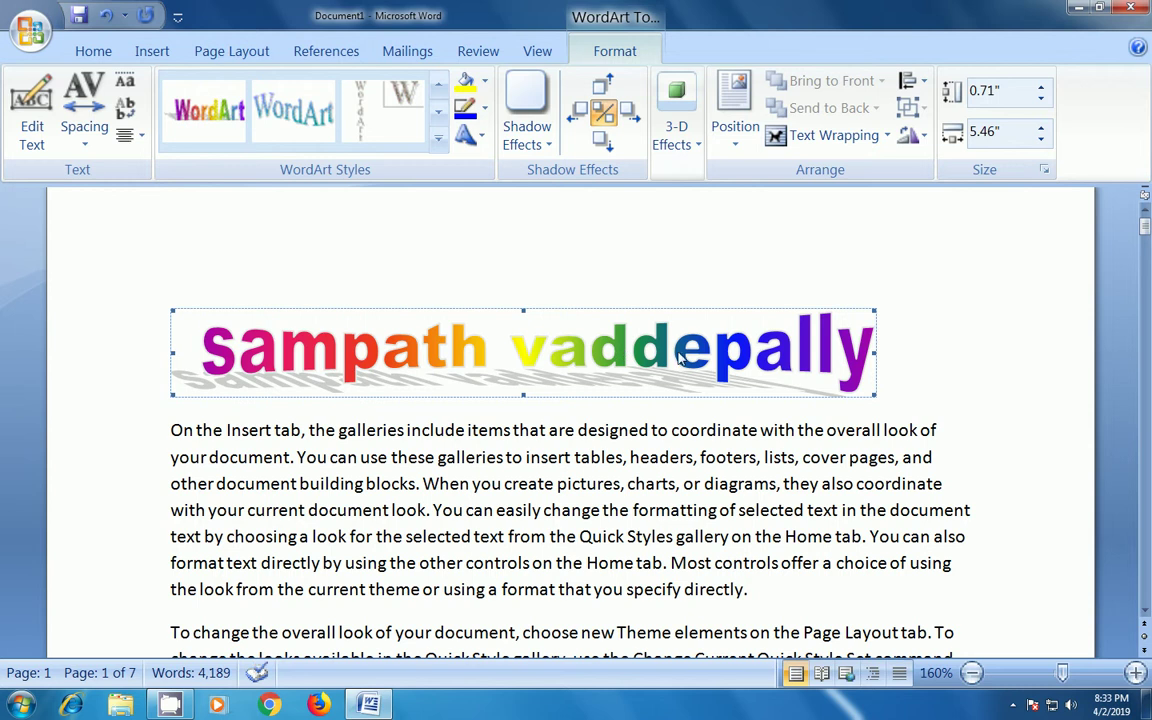
pyautogui.click(680, 158)
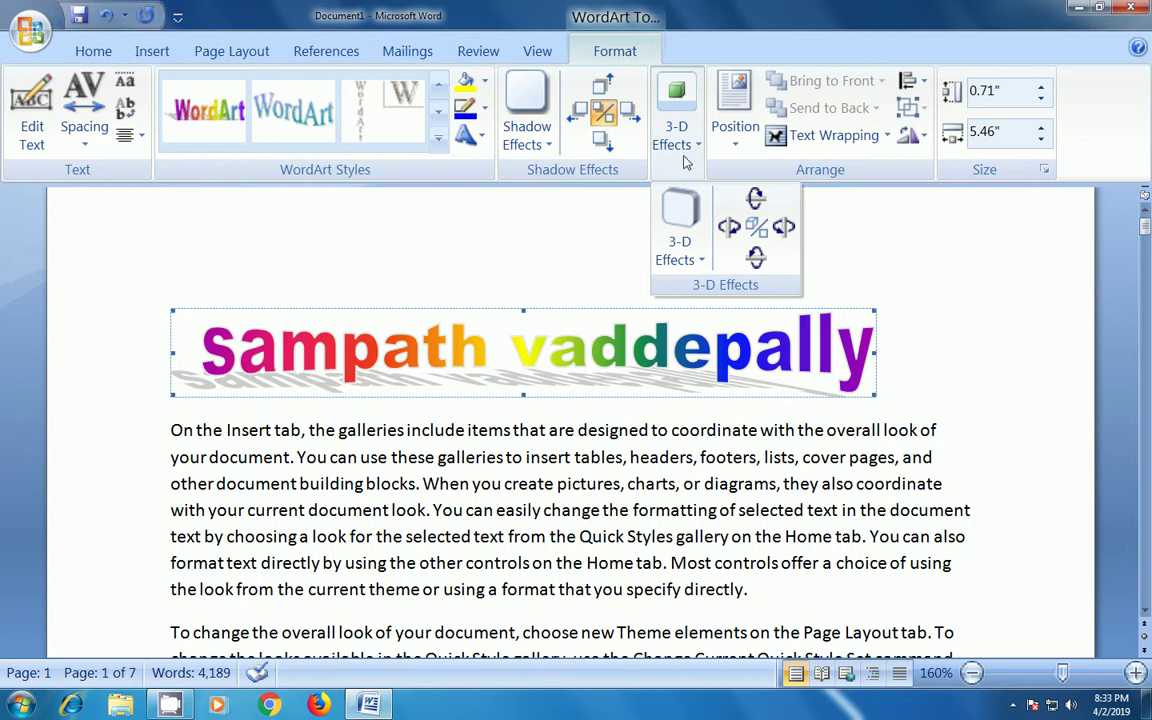
pyautogui.click(680, 232)
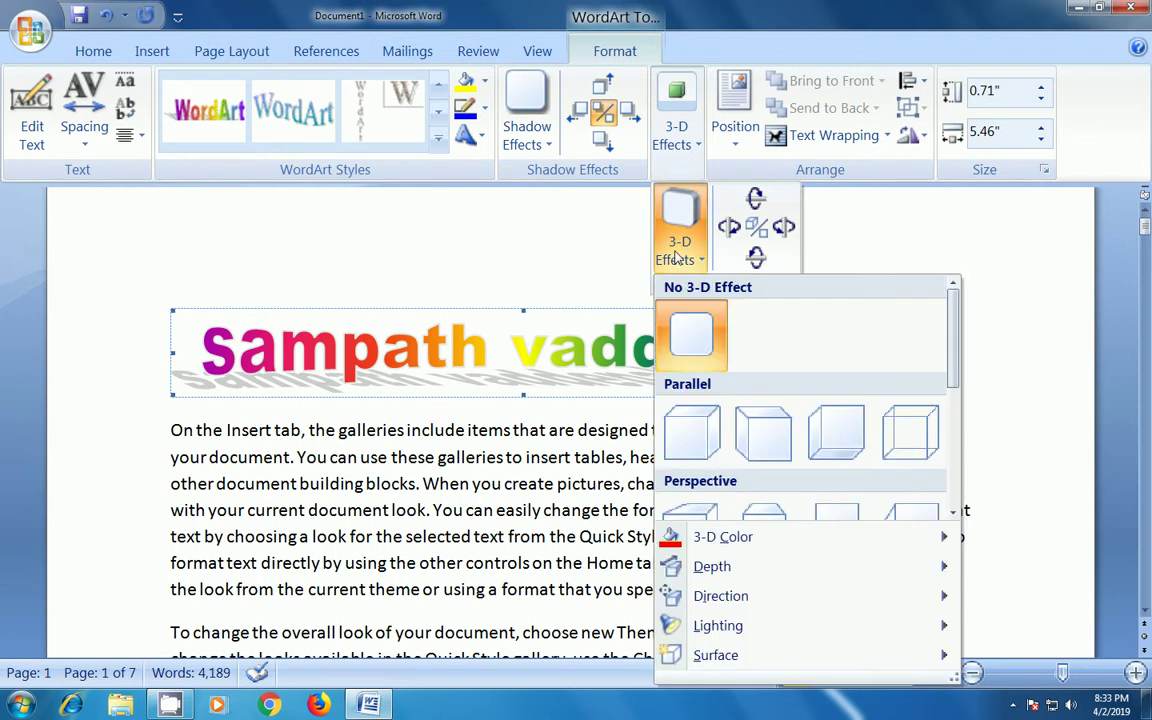
pyautogui.scroll(-3, 740, 420)
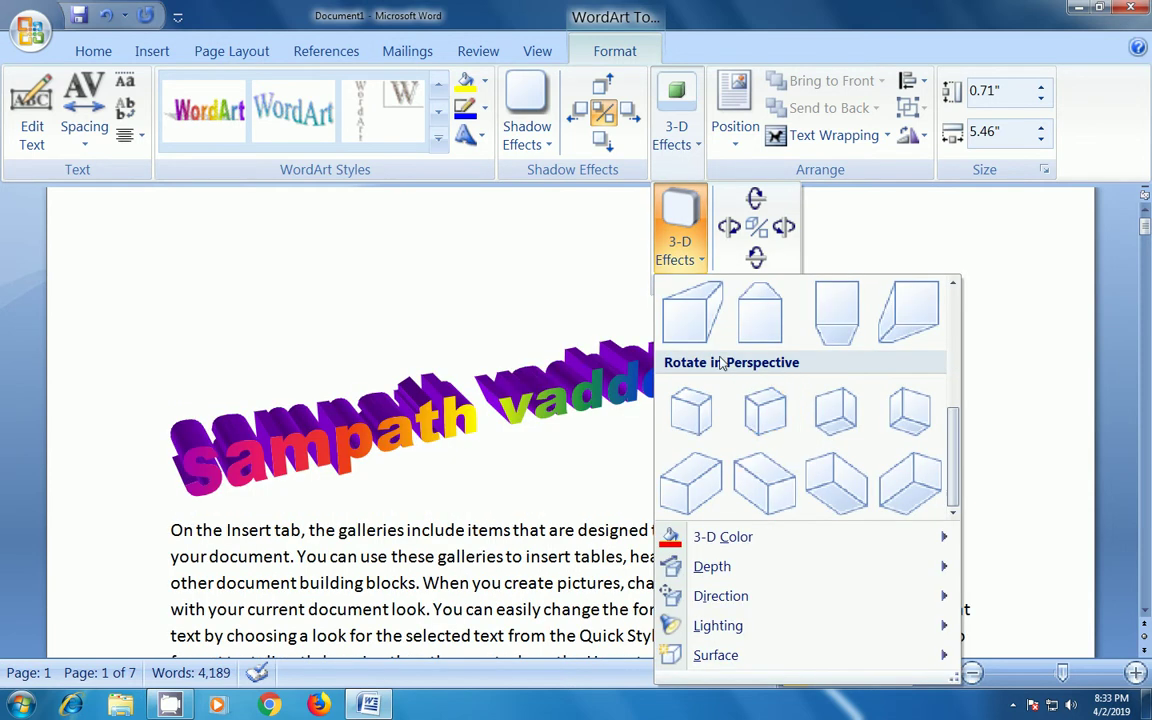
pyautogui.scroll(3, 905, 440)
pyautogui.scroll(-3, 898, 445)
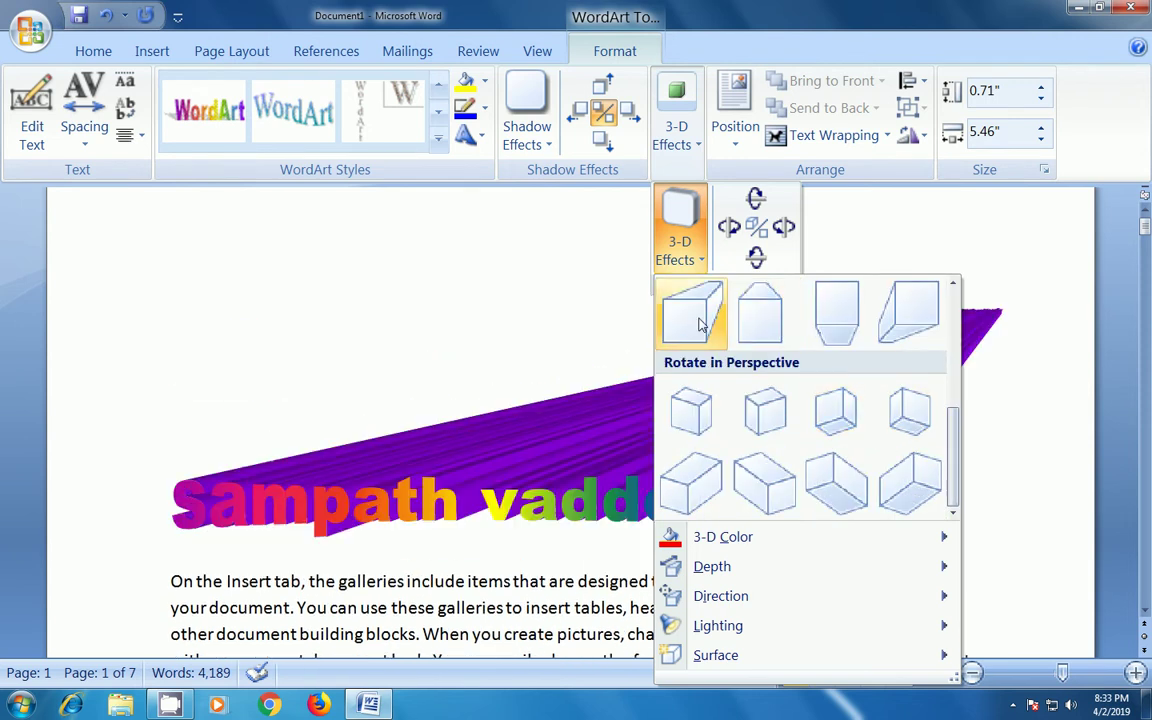
pyautogui.click(701, 323)
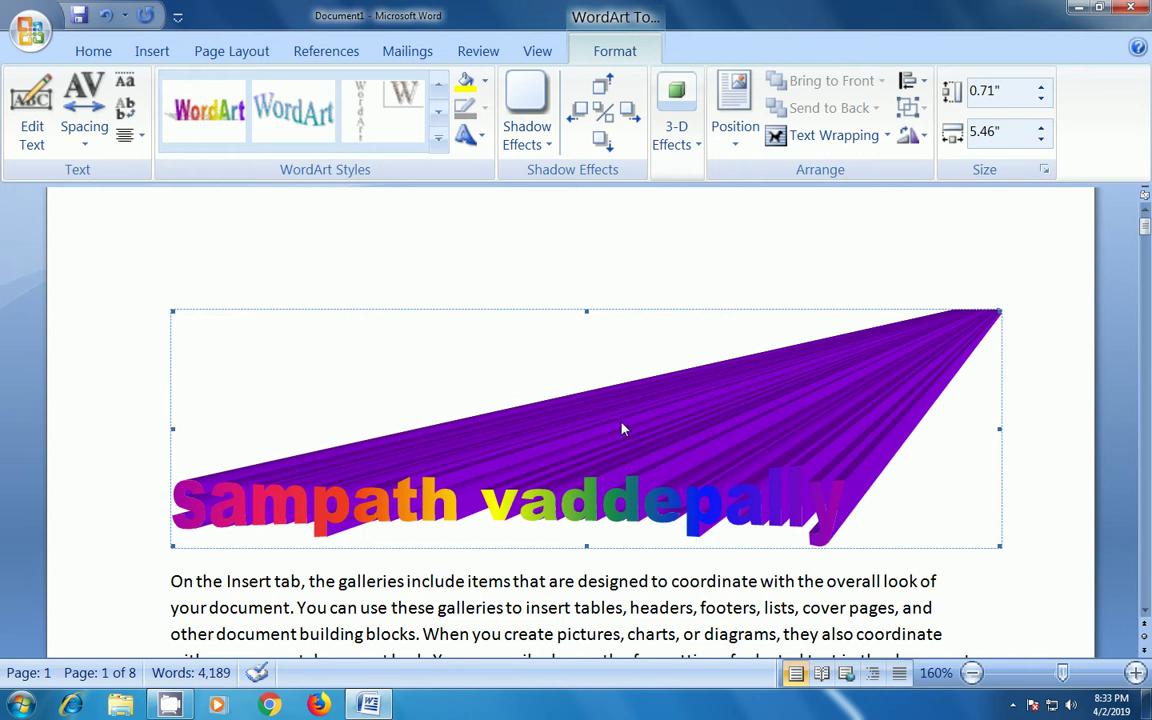
pyautogui.press('Delete')
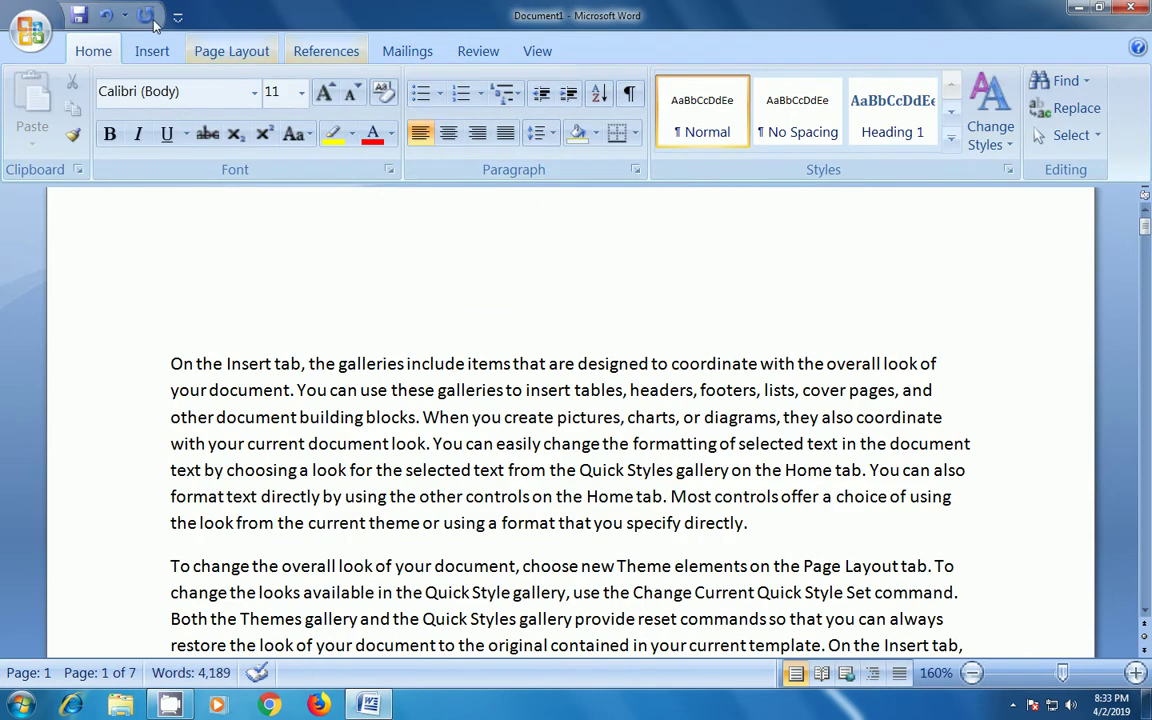
# - Select the 'To change the overall look' paragraph and give it a Dropped capital T
pyautogui.click(150, 51)
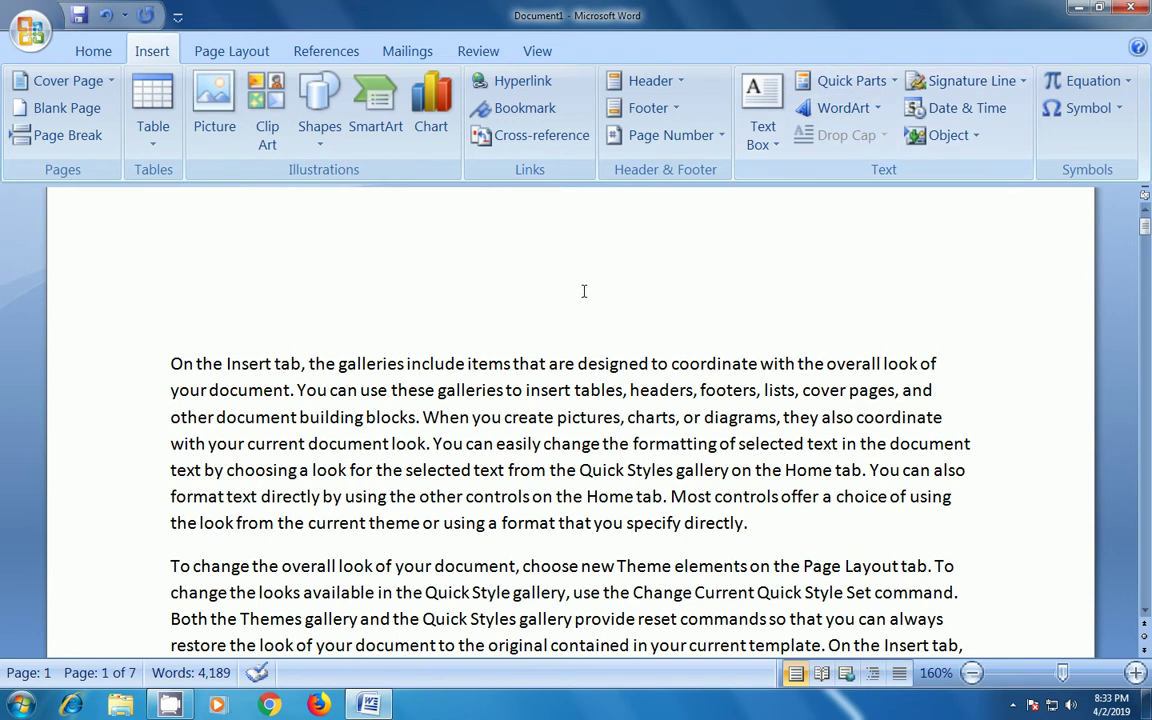
pyautogui.scroll(-1, 583, 292)
pyautogui.moveTo(210, 626); pyautogui.dragTo(183, 446)
pyautogui.scroll(-1, 217, 452)
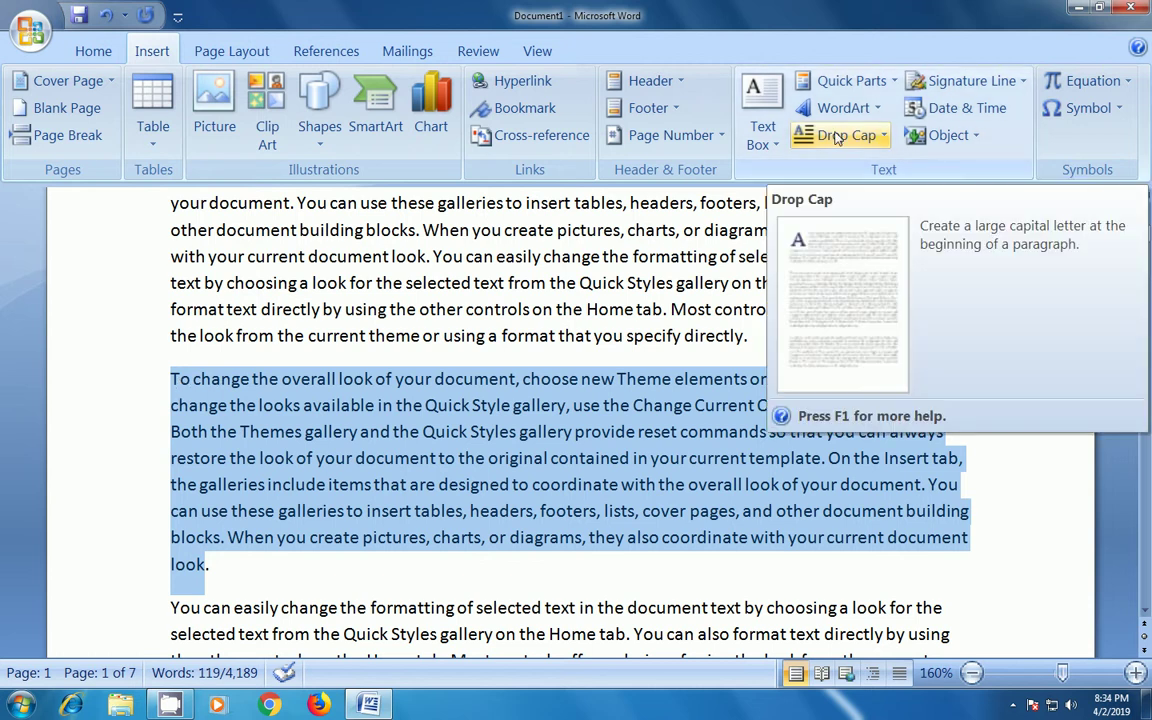
pyautogui.moveTo(224, 563); pyautogui.dragTo(165, 373)
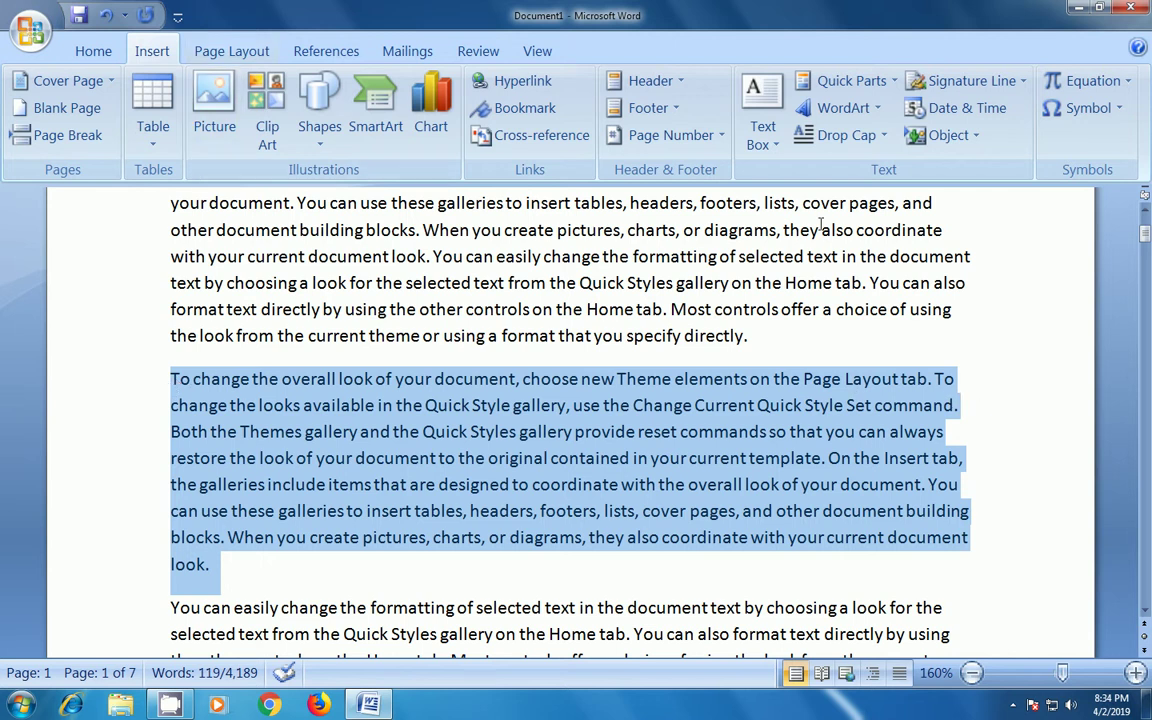
pyautogui.click(860, 140)
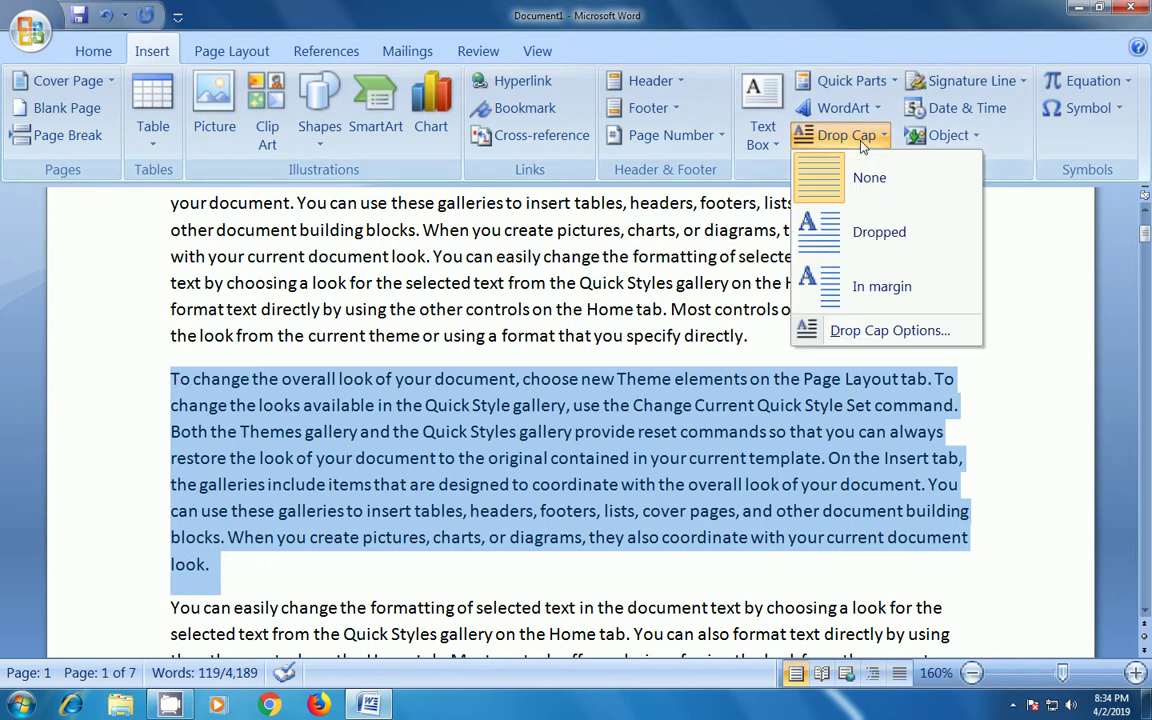
pyautogui.click(870, 232)
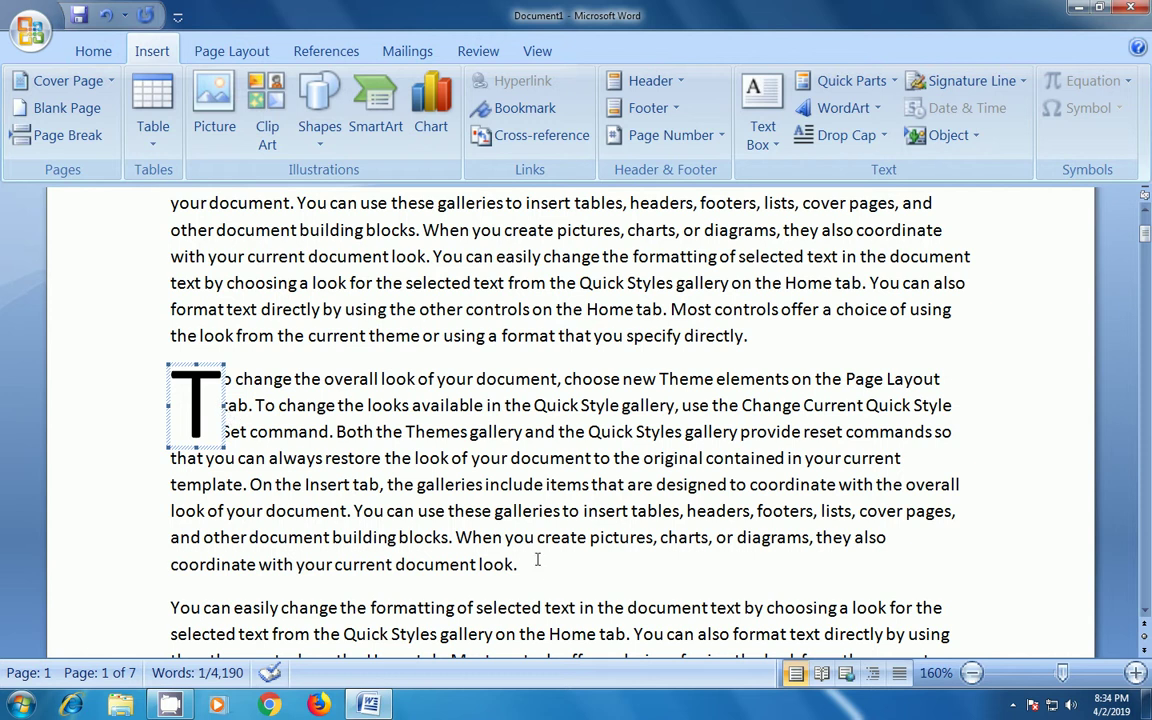
# - Remove the drop cap, then place the capital T in the margin instead
pyautogui.moveTo(548, 573); pyautogui.dragTo(222, 380)
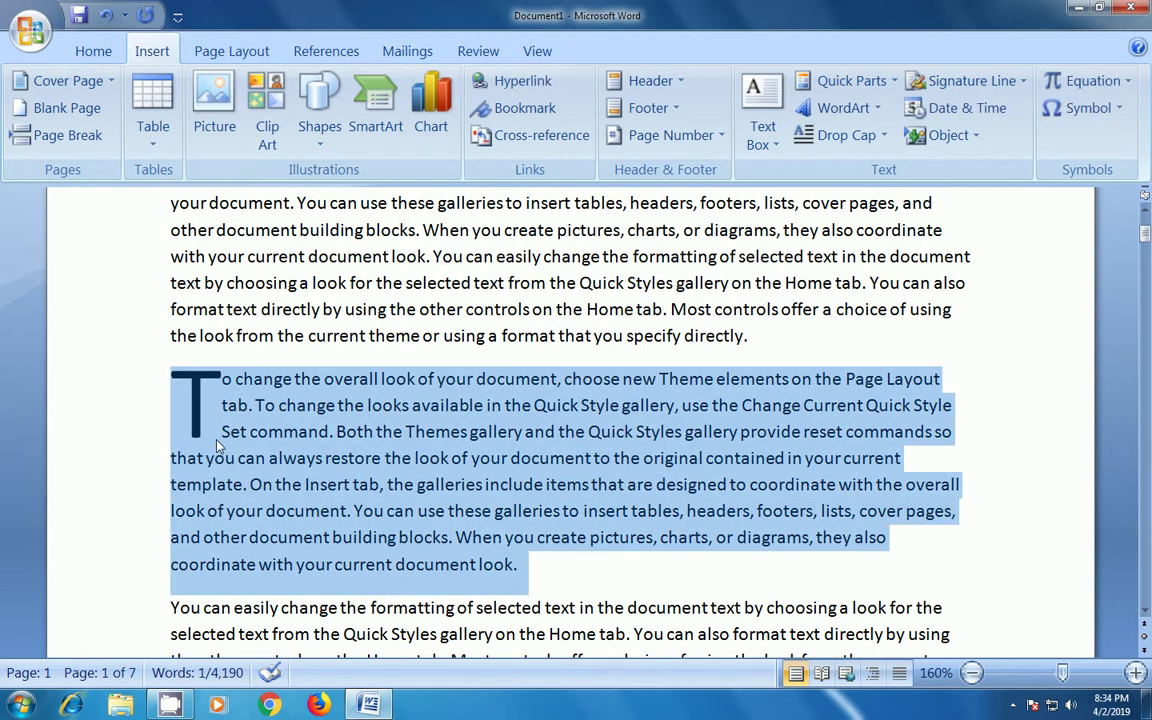
pyautogui.click(846, 135)
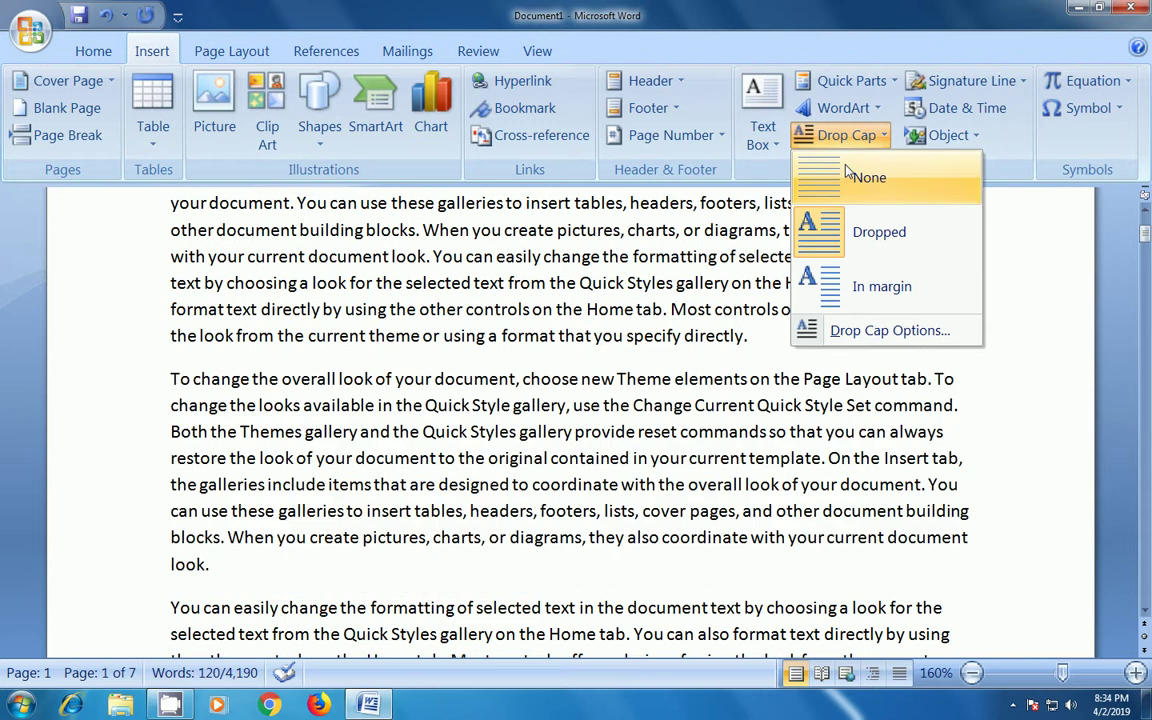
pyautogui.click(846, 175)
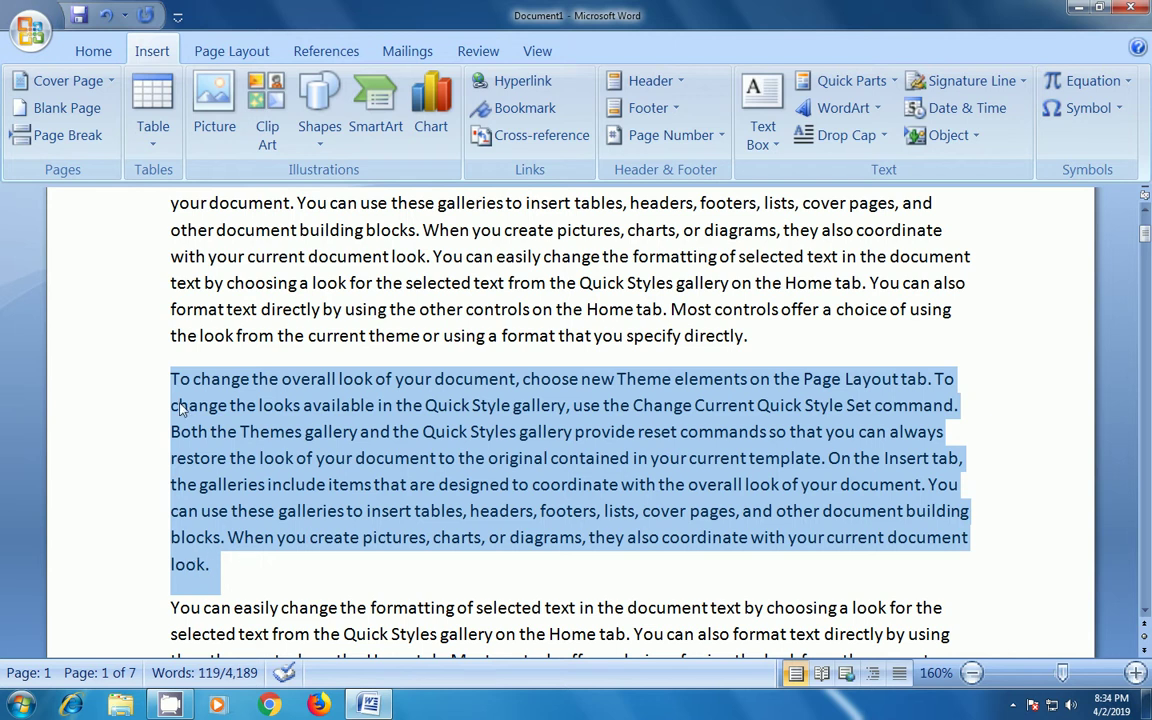
pyautogui.click(848, 137)
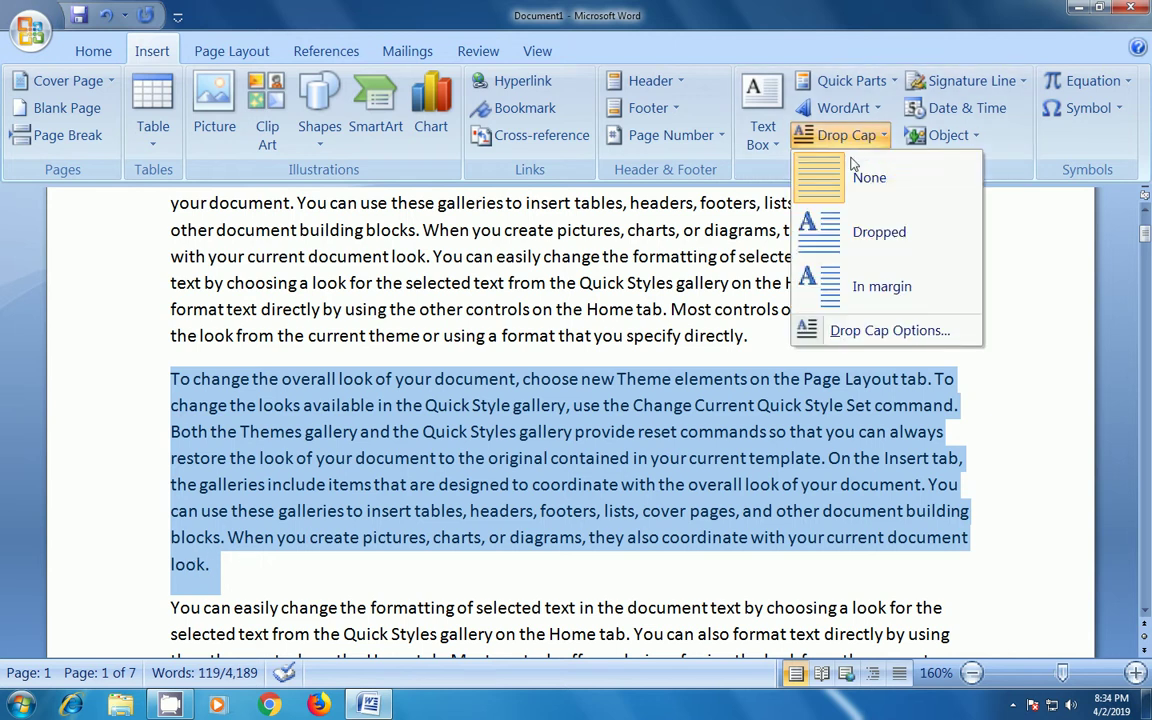
pyautogui.click(880, 286)
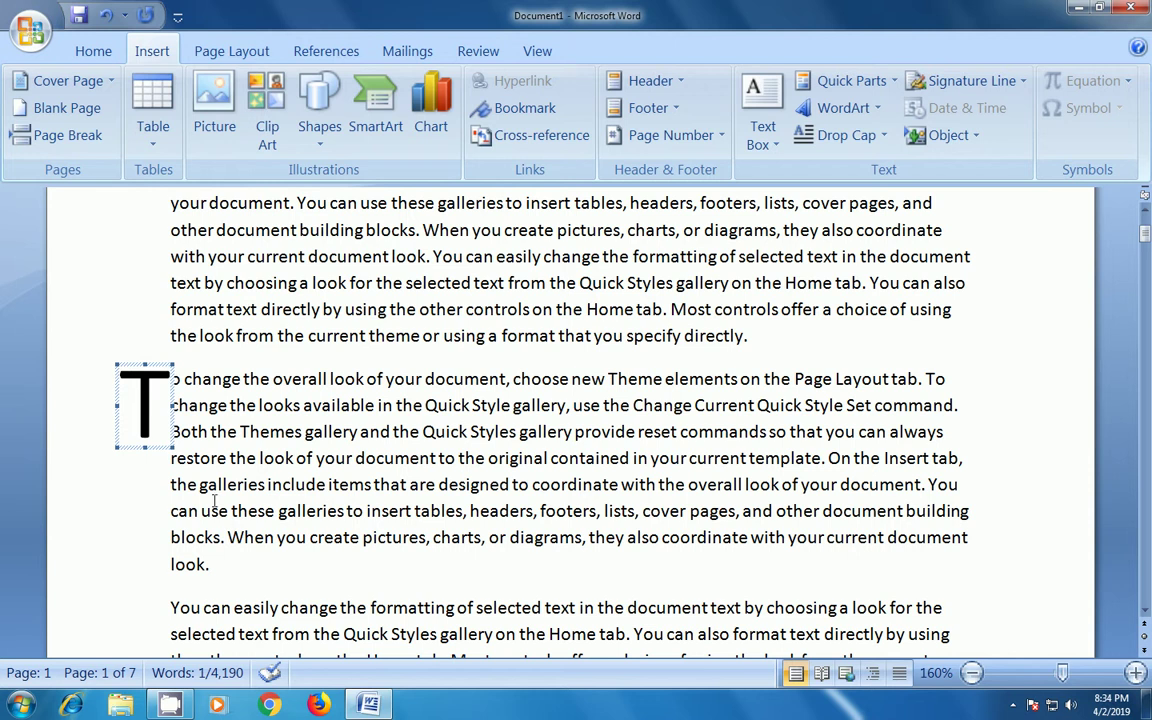
# - Switch the margin capital back to Dropped and select its frame
pyautogui.moveTo(226, 551); pyautogui.dragTo(150, 350)
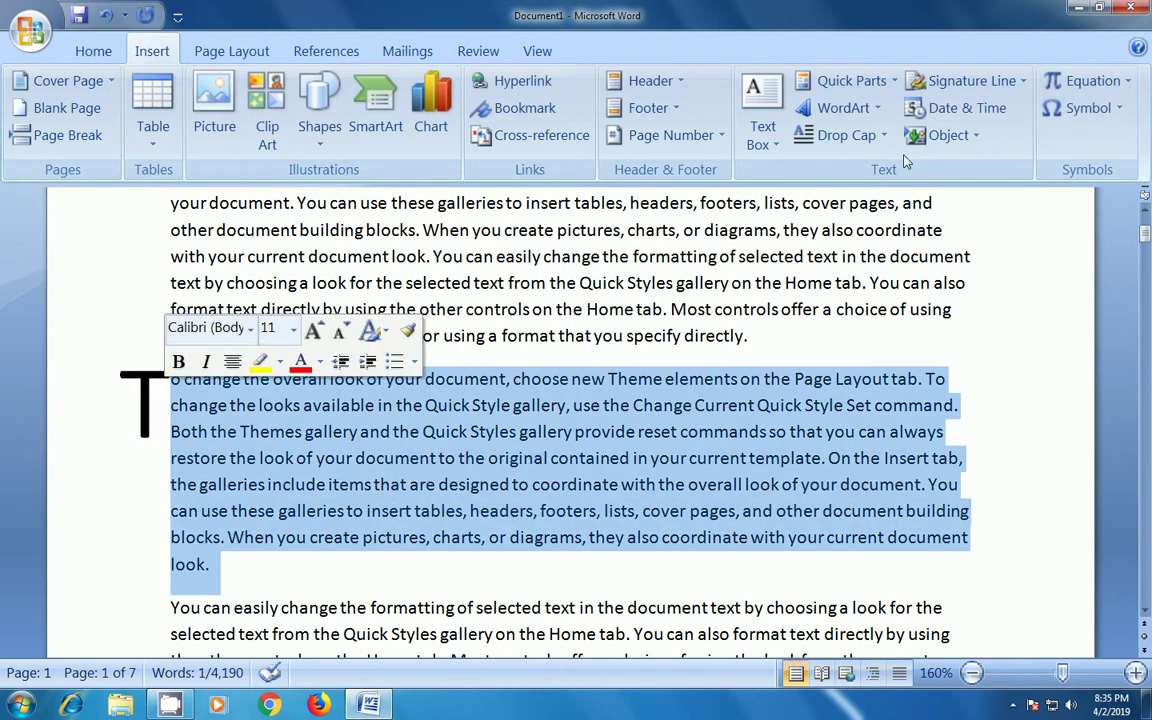
pyautogui.click(849, 138)
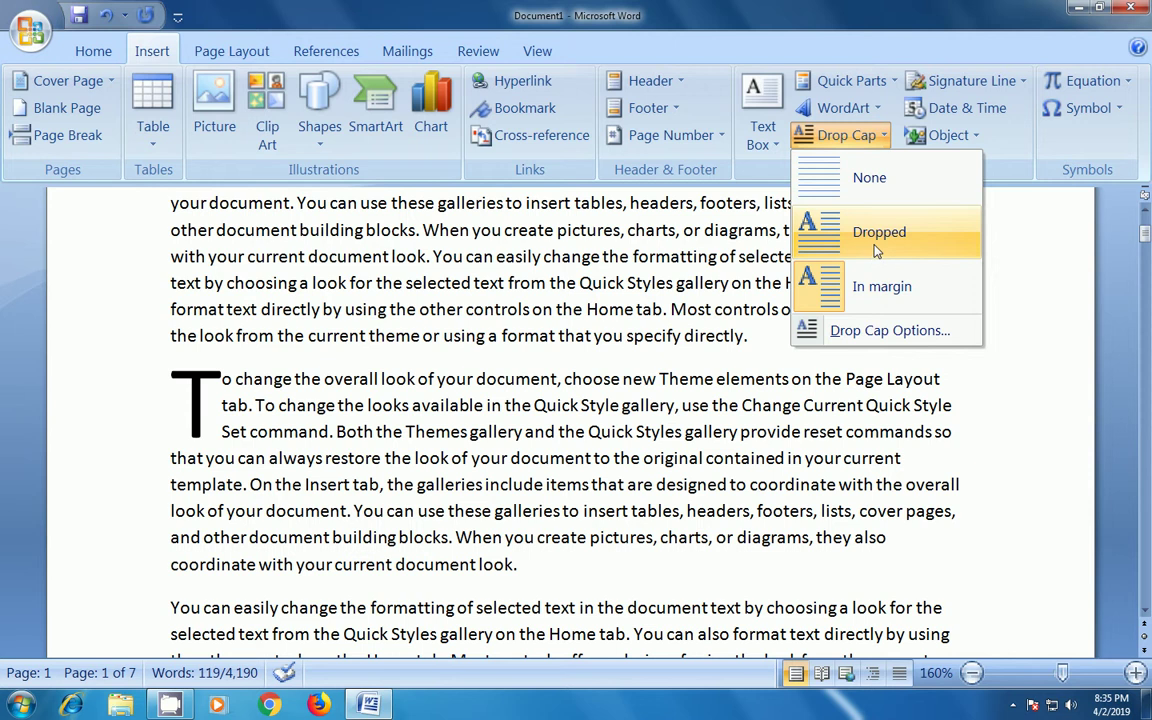
pyautogui.click(876, 250)
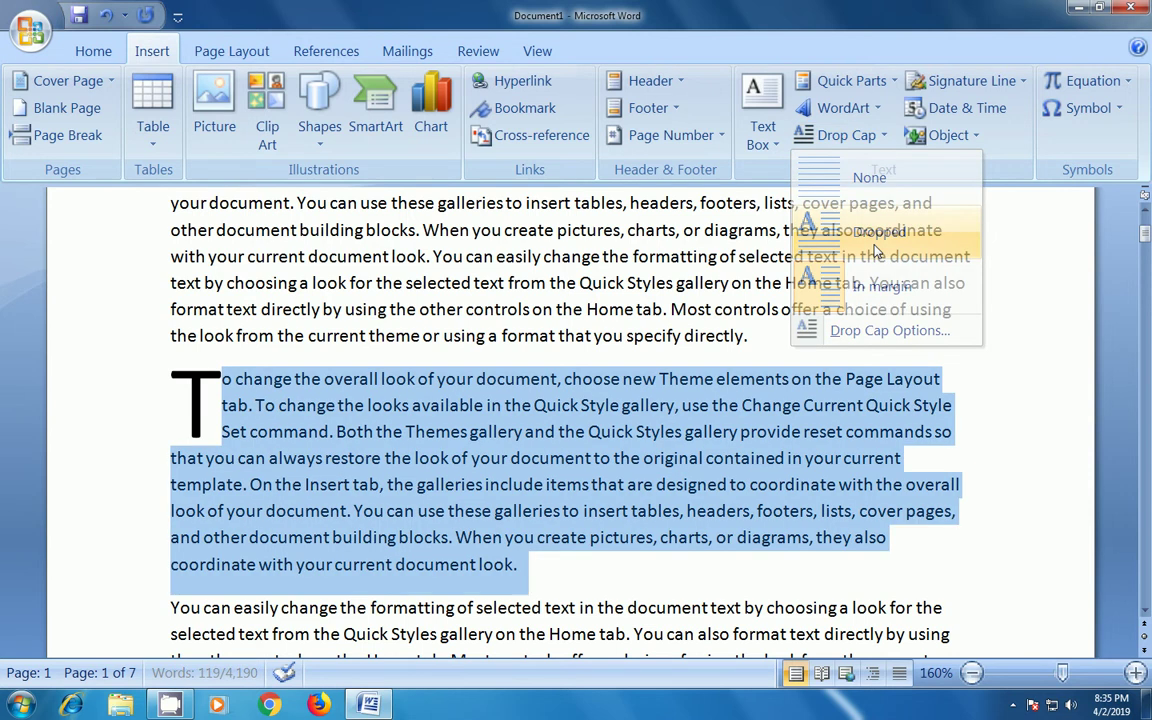
pyautogui.click(218, 378)
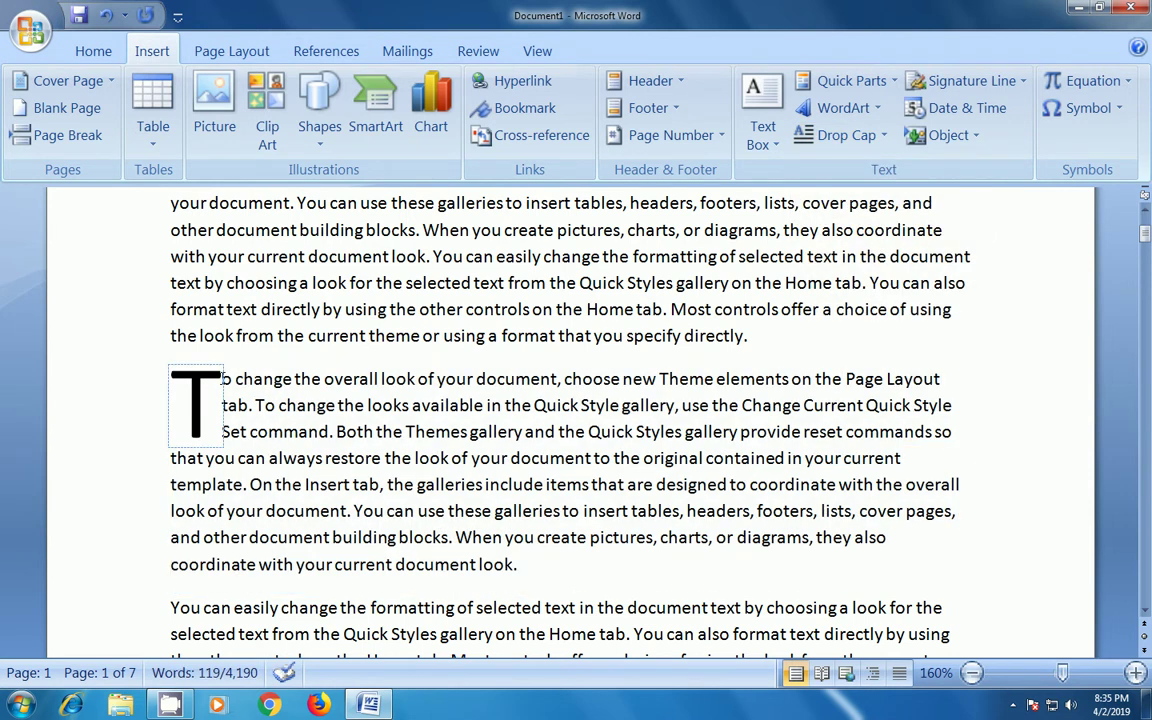
# - Insert blank paragraphs after the capital T, then remove them again
pyautogui.click(229, 378)
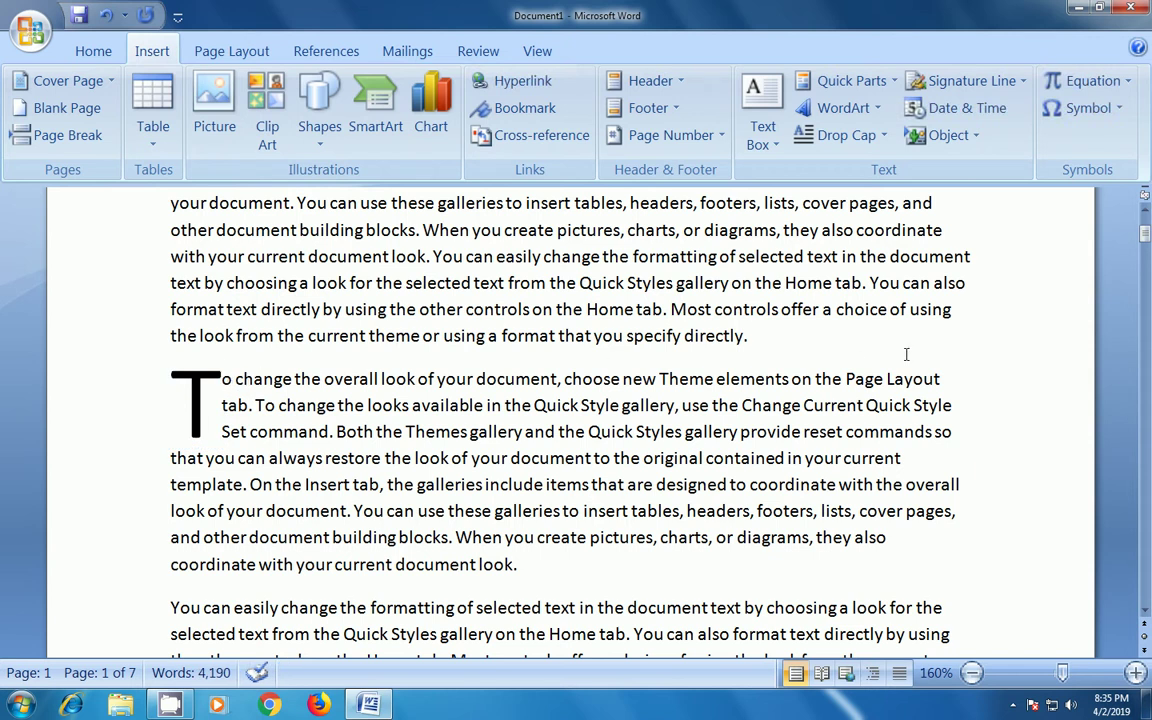
pyautogui.press('Return')
pyautogui.press('Return')
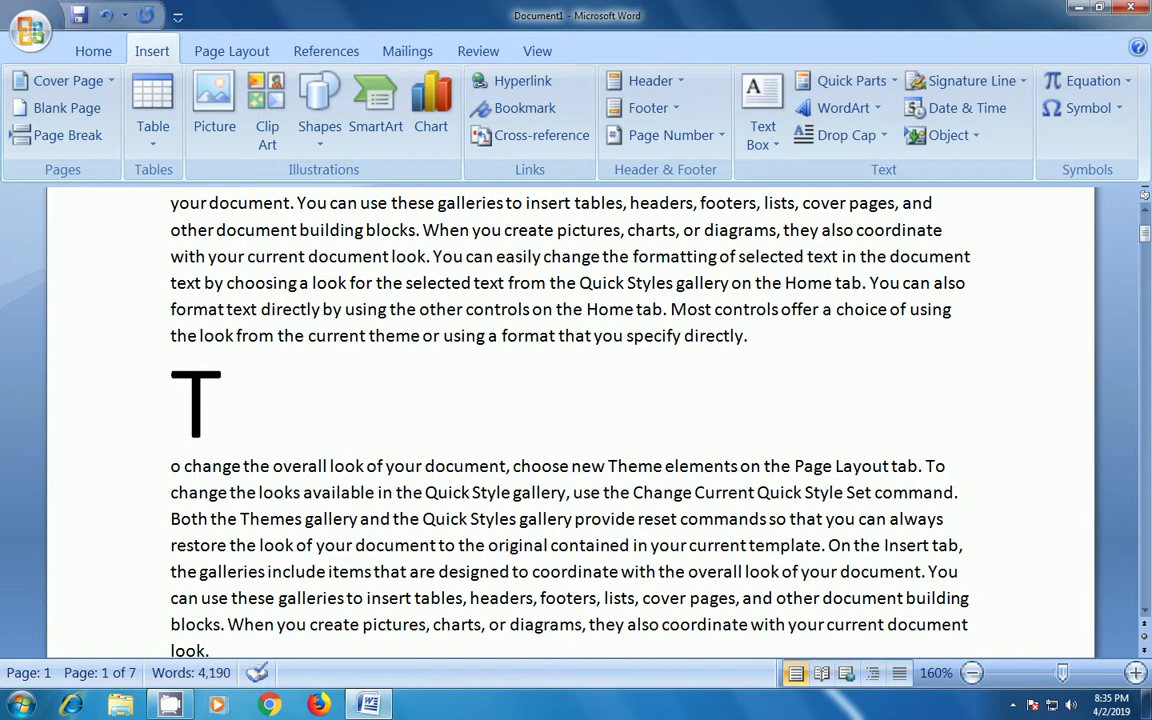
pyautogui.press('BackSpace')
pyautogui.press('BackSpace')
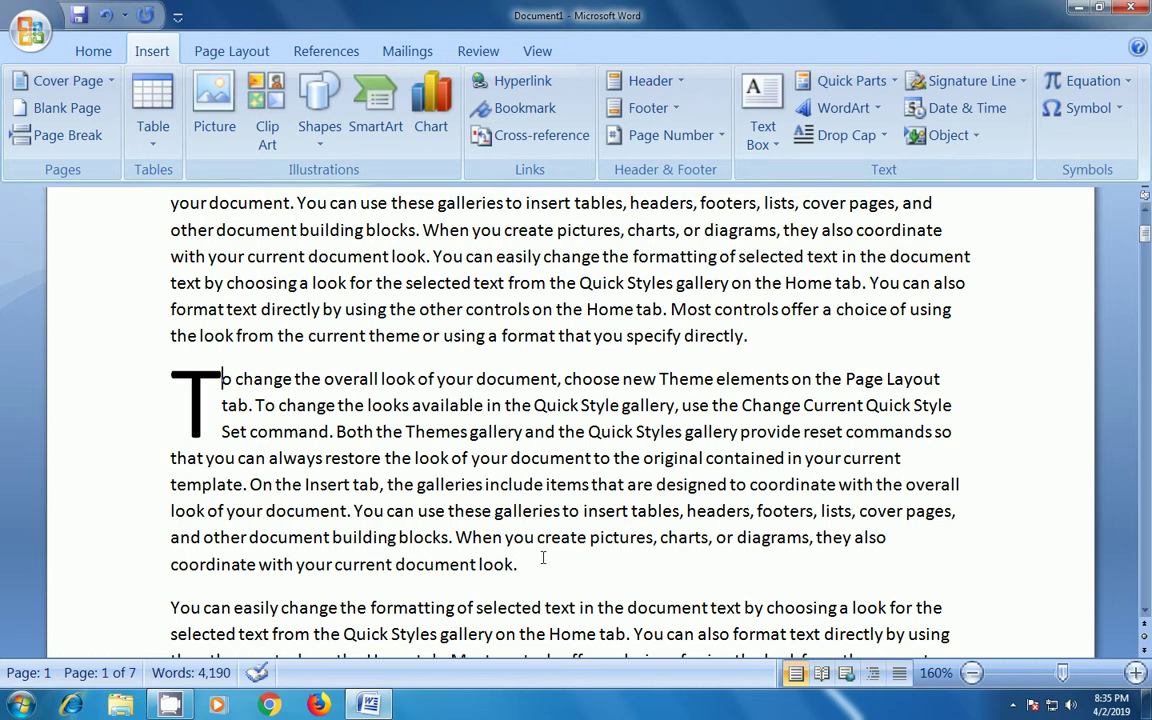
# - Set the paragraph's drop cap to None and place the cursor at its end
pyautogui.moveTo(540, 562); pyautogui.dragTo(168, 385)
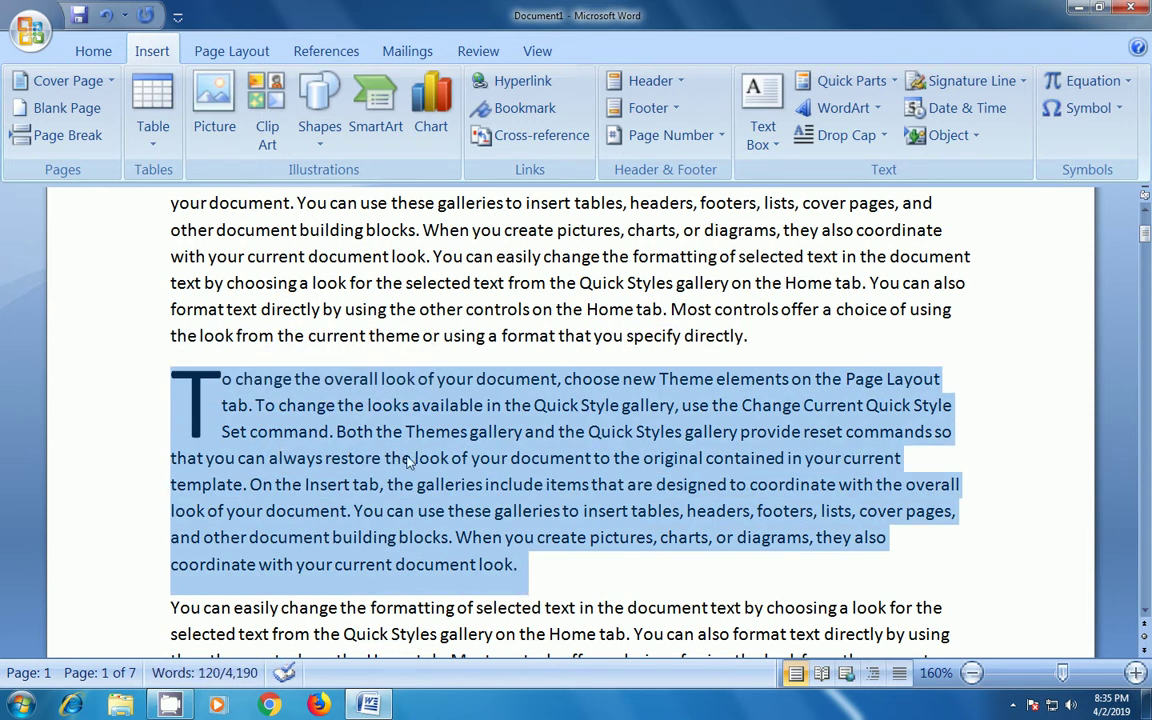
pyautogui.click(845, 136)
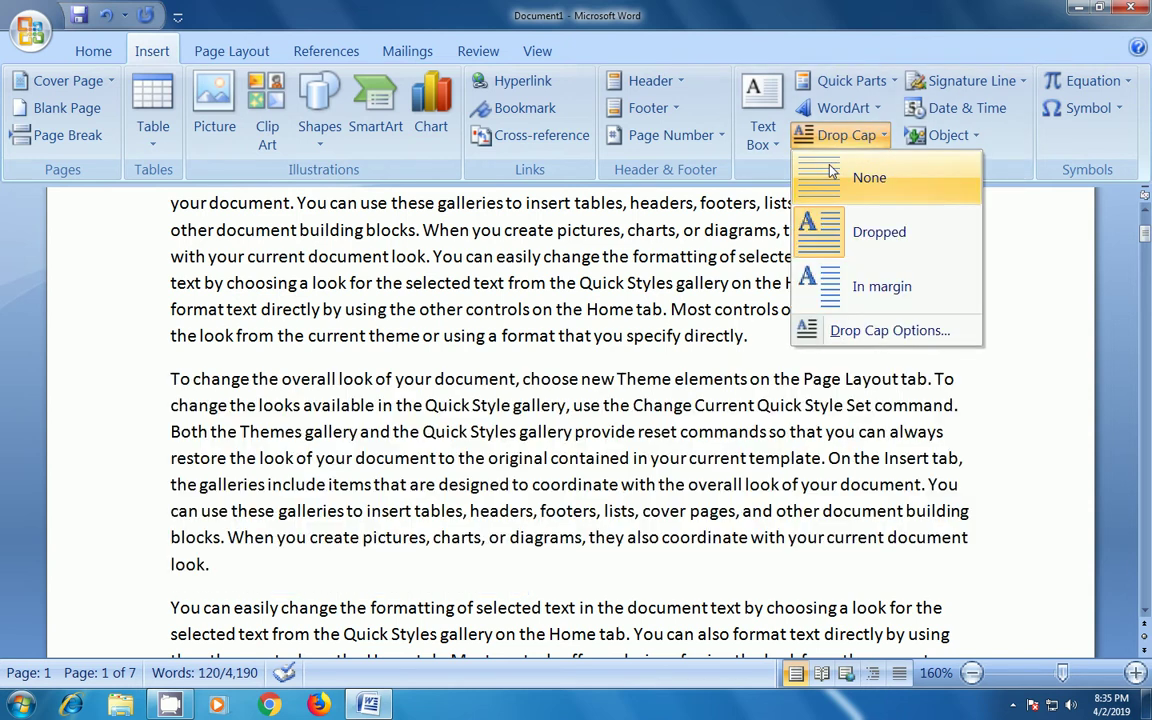
pyautogui.click(860, 177)
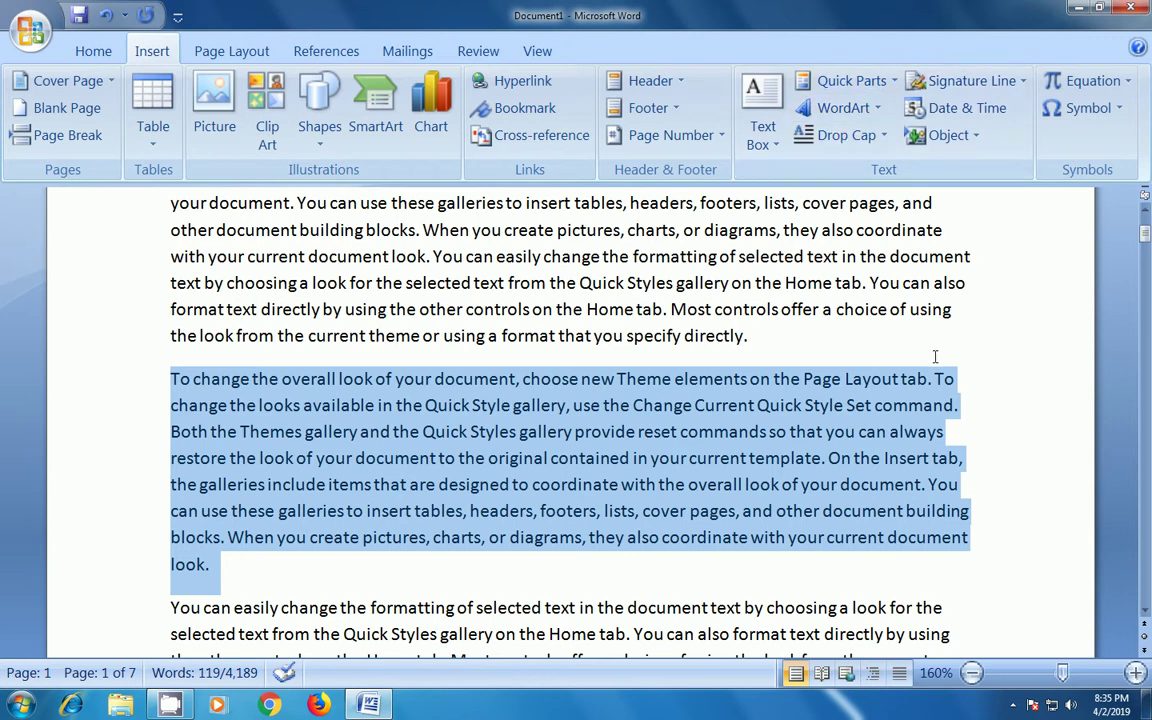
pyautogui.scroll(-3, 450, 320)
pyautogui.click(268, 330)
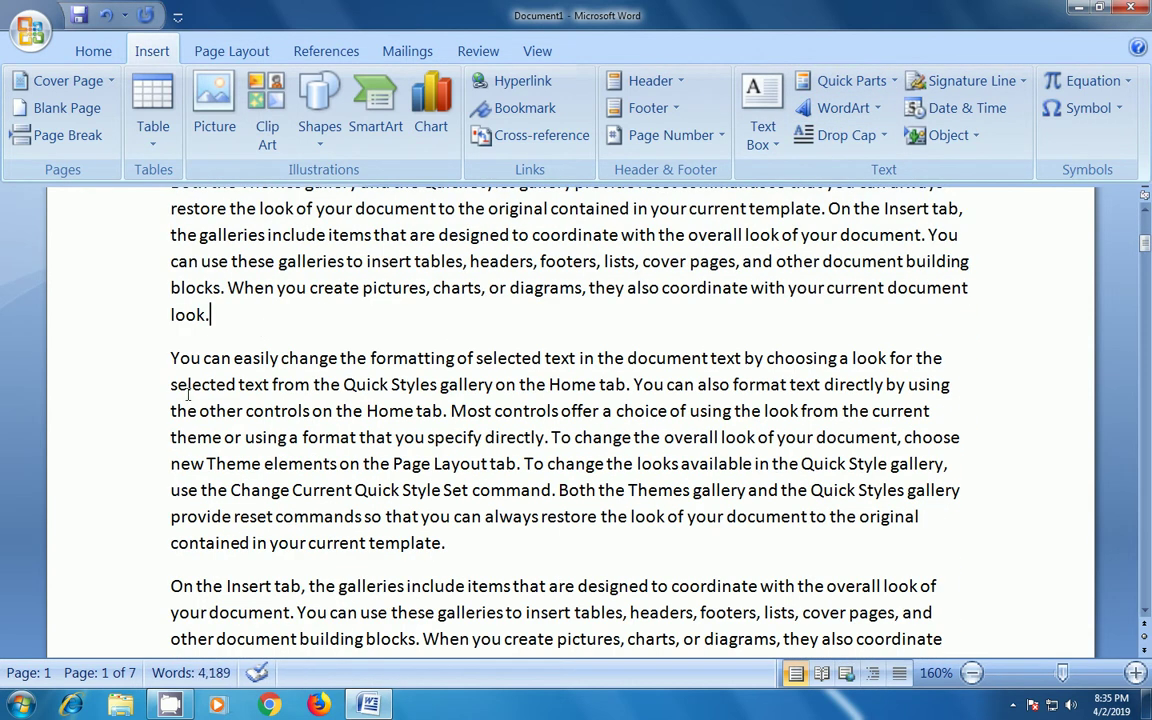
# - Add blank lines after the paragraph and put the cursor on the second one
pyautogui.press('Return')
pyautogui.press('Return')
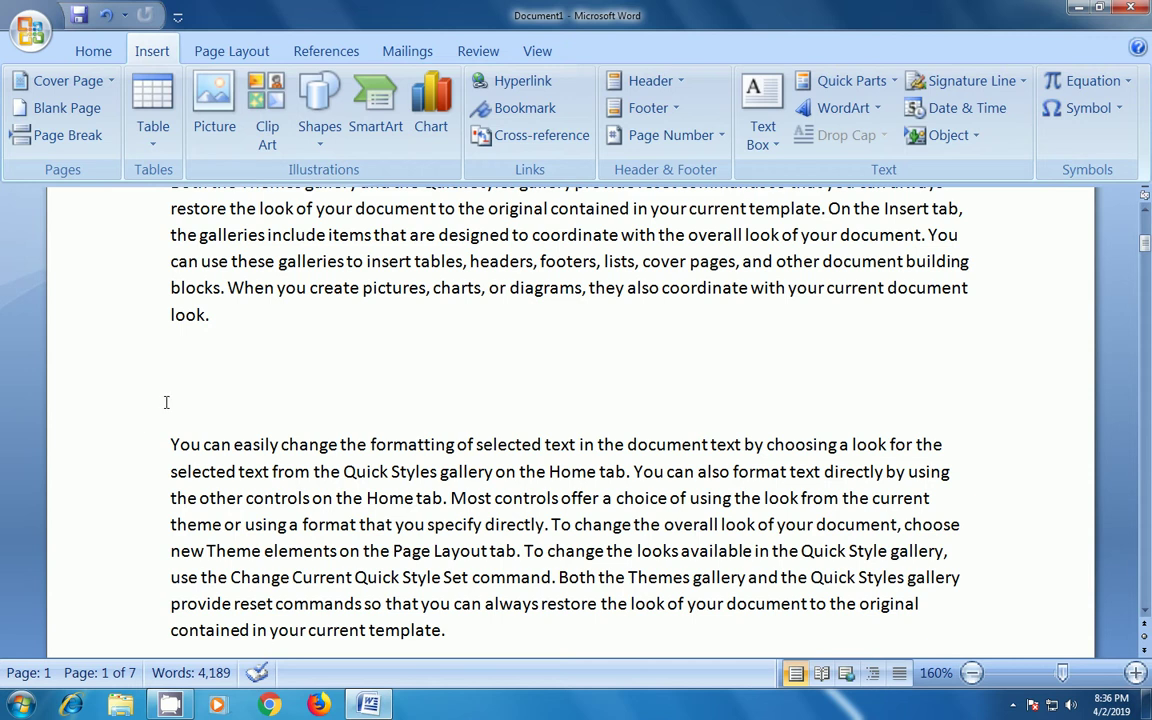
pyautogui.click(182, 373)
pyautogui.click(196, 405)
# - Insert the date and time in M/d/yyyy h:mm:ss AM/PM format, e.g. 4/2/2019 8:36:25 PM
pyautogui.click(932, 113)
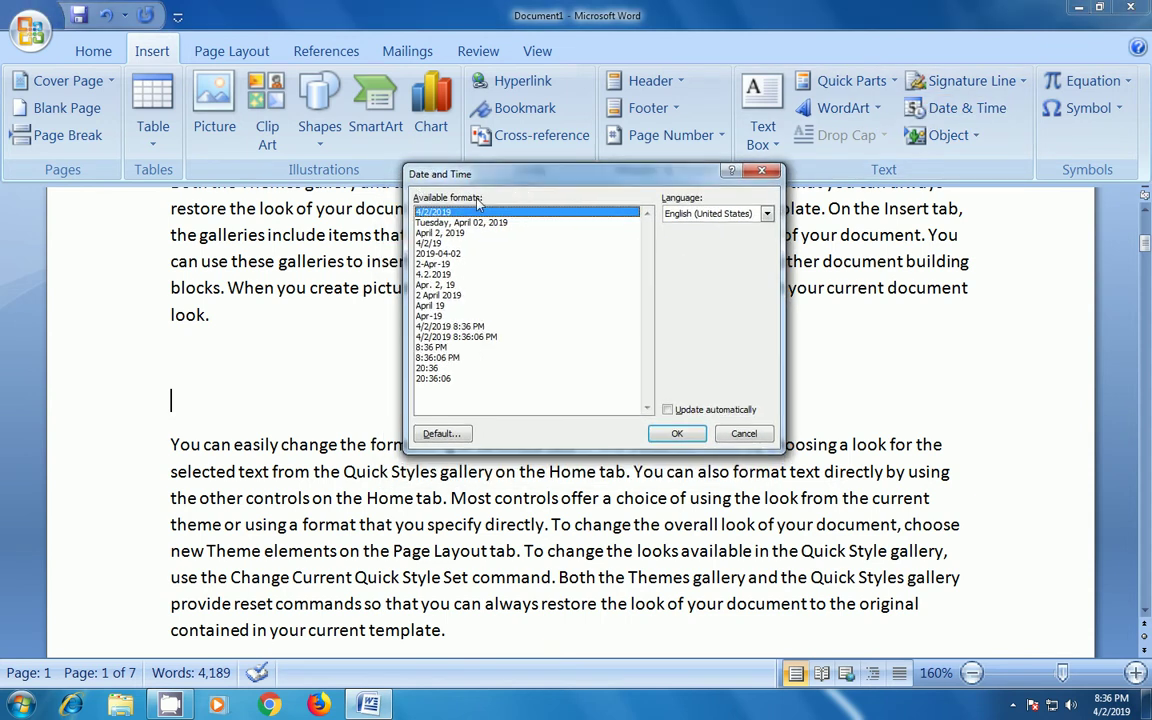
pyautogui.click(441, 296)
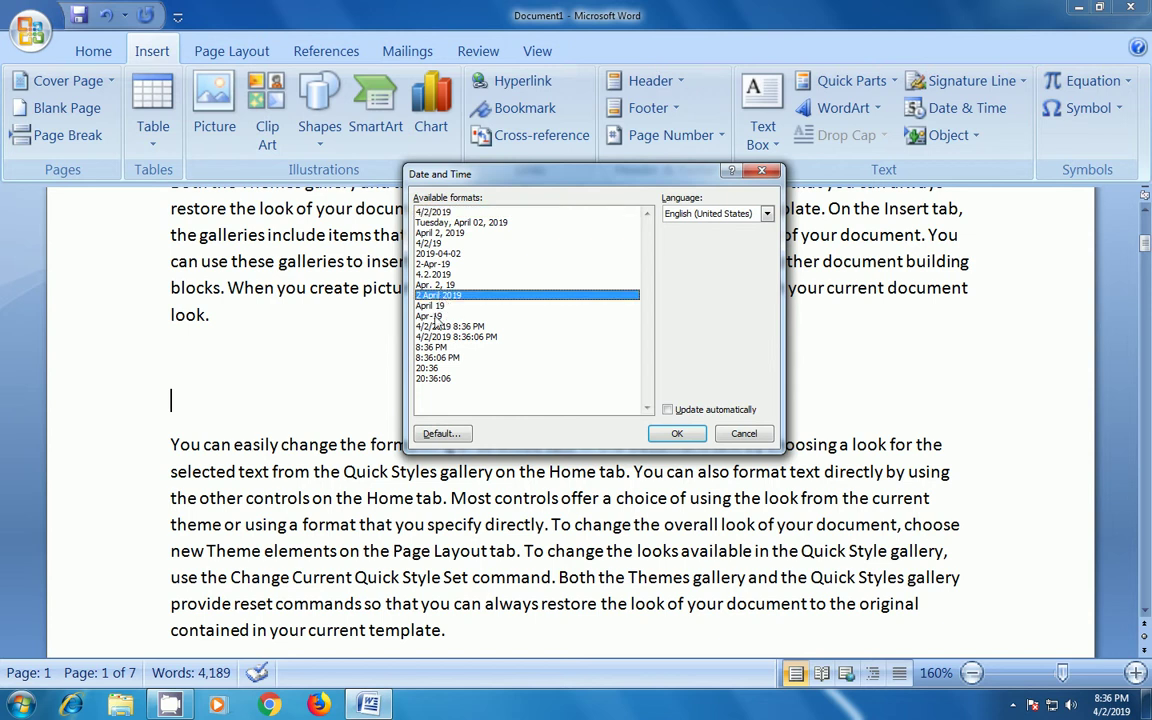
pyautogui.click(428, 368)
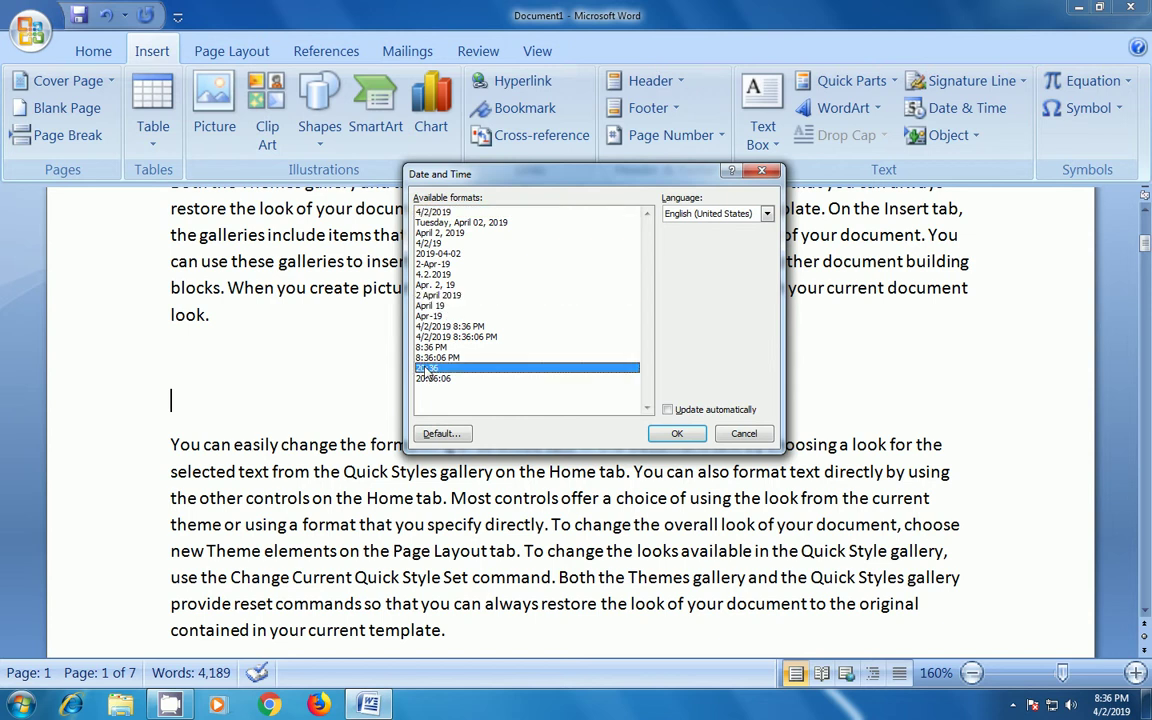
pyautogui.click(432, 337)
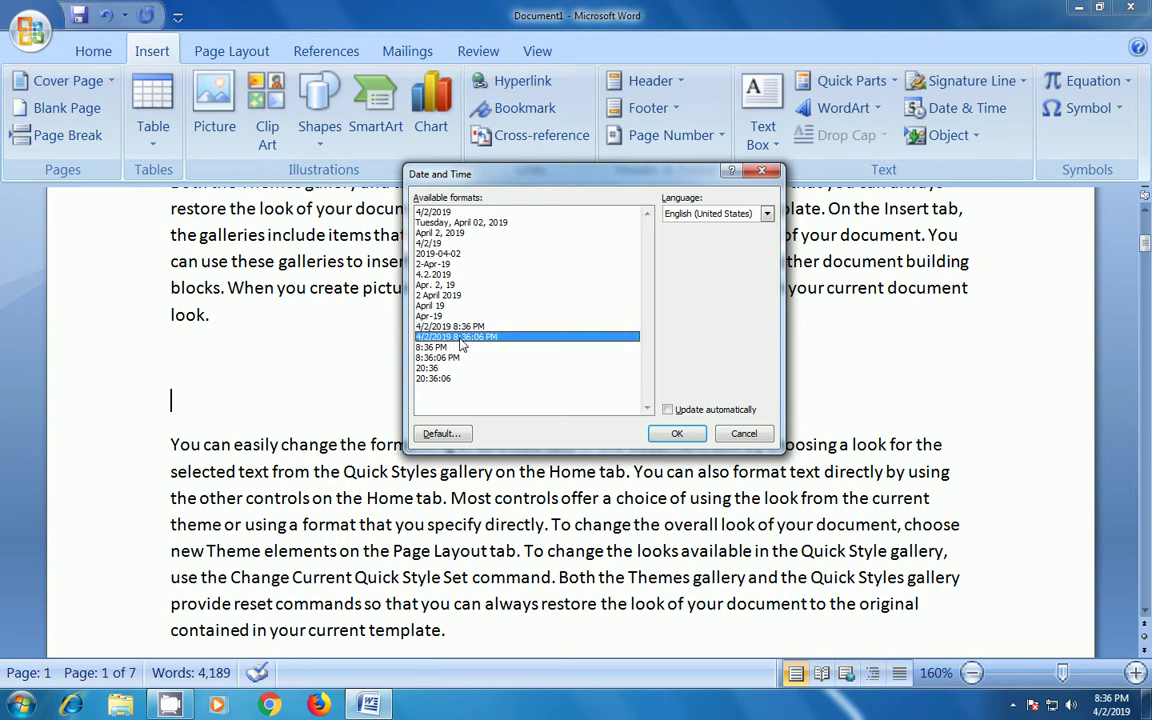
pyautogui.click(677, 434)
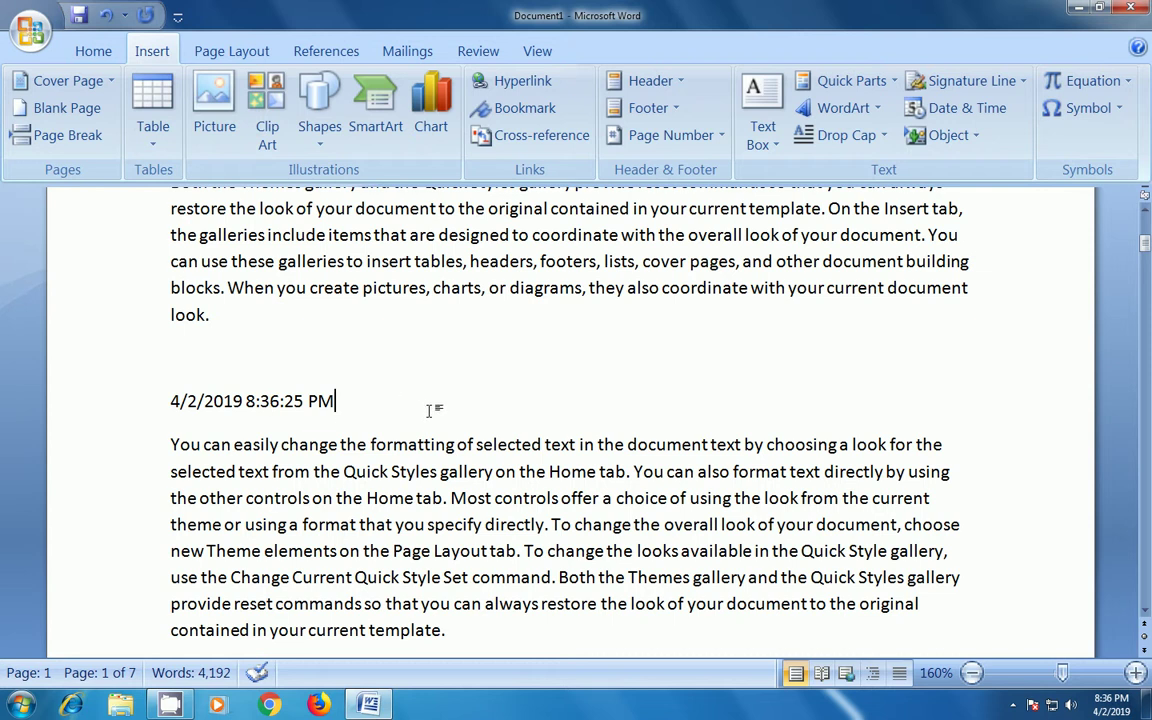
# - Delete the date-and-time line and place the cursor on the empty line above the paragraph
pyautogui.moveTo(432, 404); pyautogui.dragTo(167, 400)
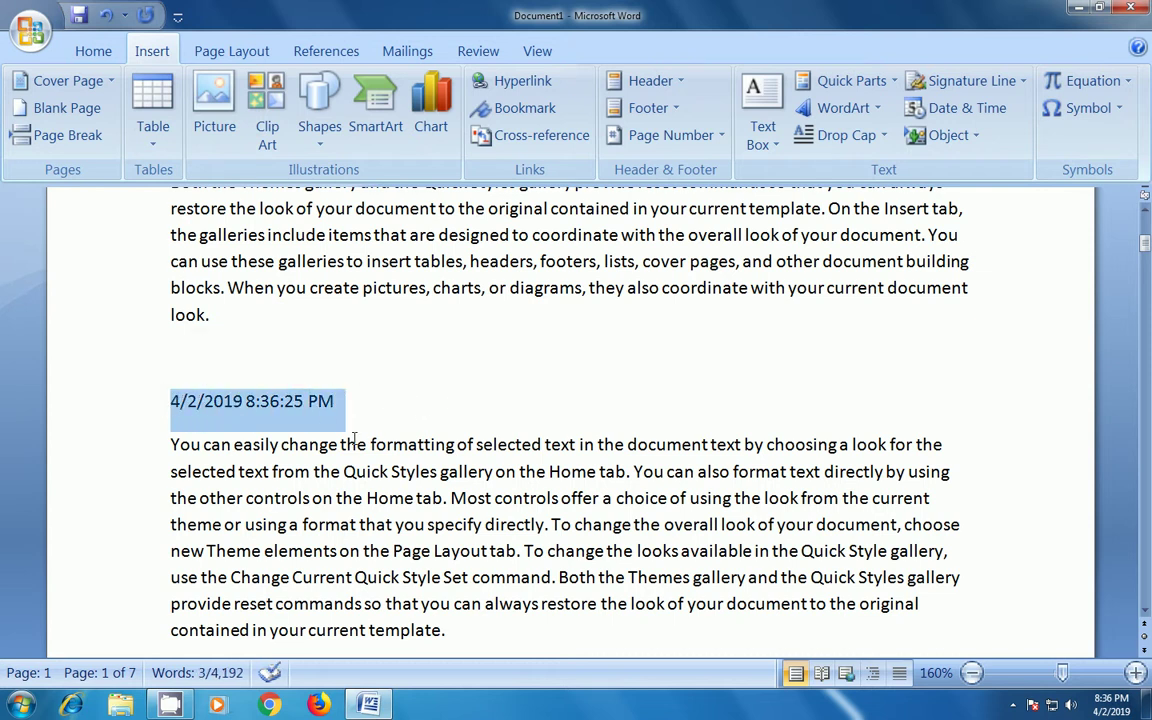
pyautogui.press('Delete')
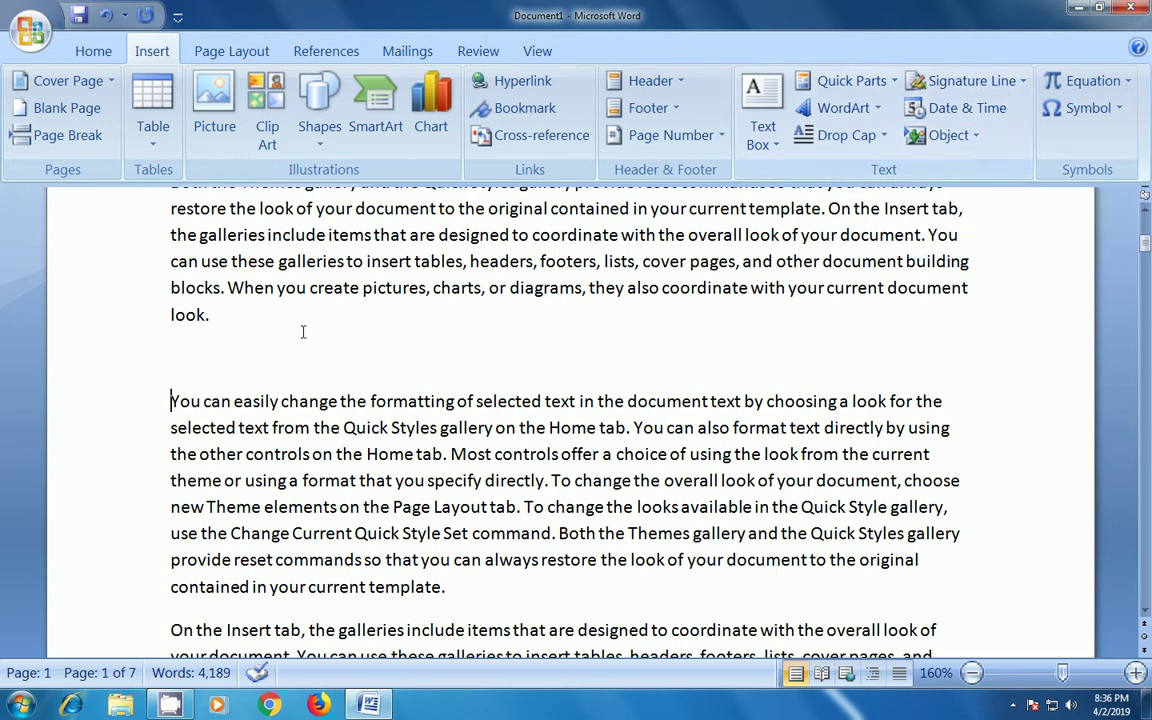
pyautogui.click(188, 362)
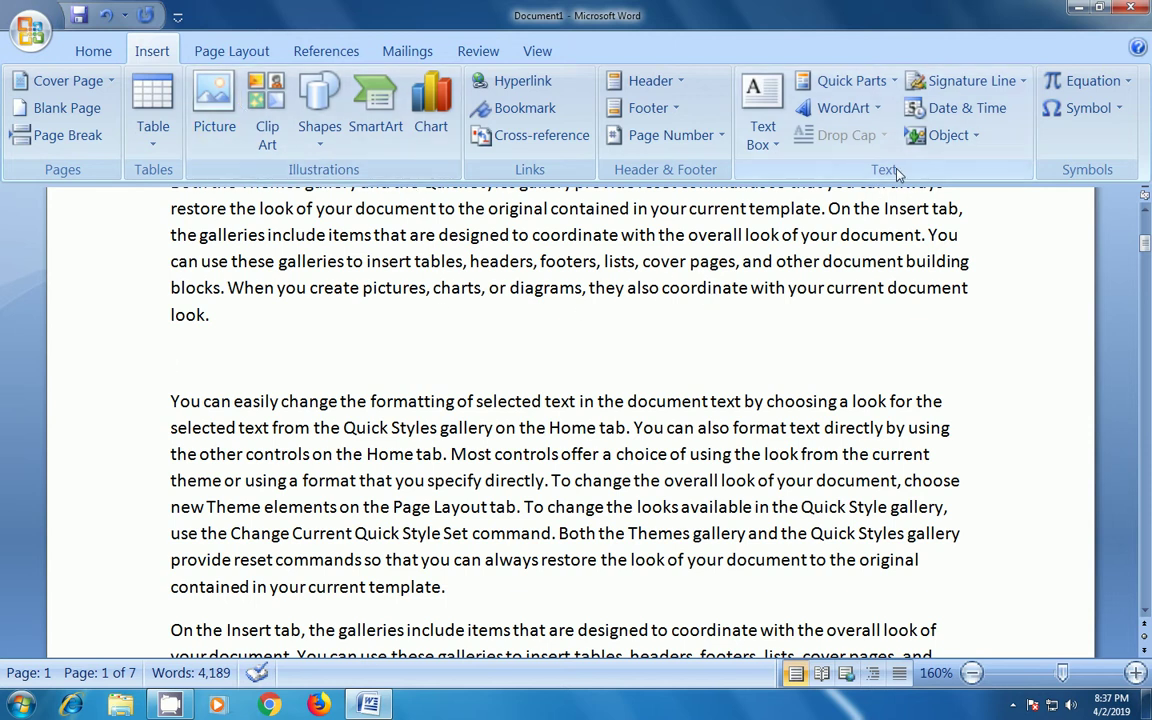
# - Insert a new Bitmap Image object from the Create New tab of the Object dialog
pyautogui.click(975, 135)
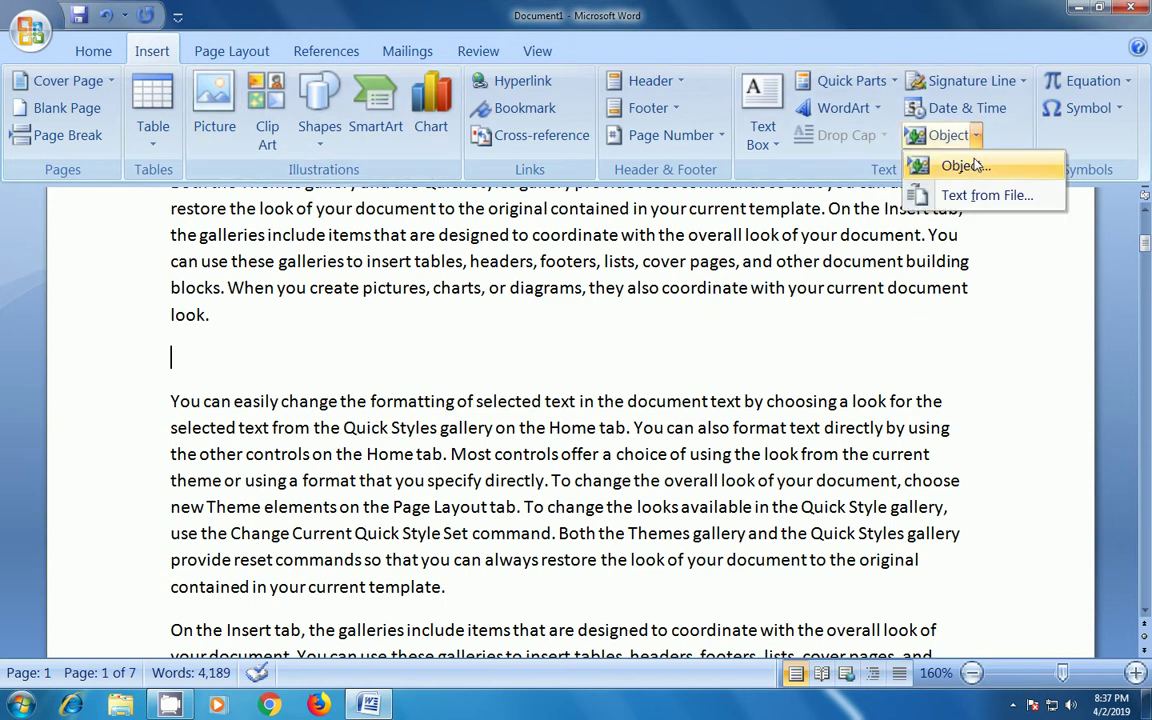
pyautogui.click(975, 167)
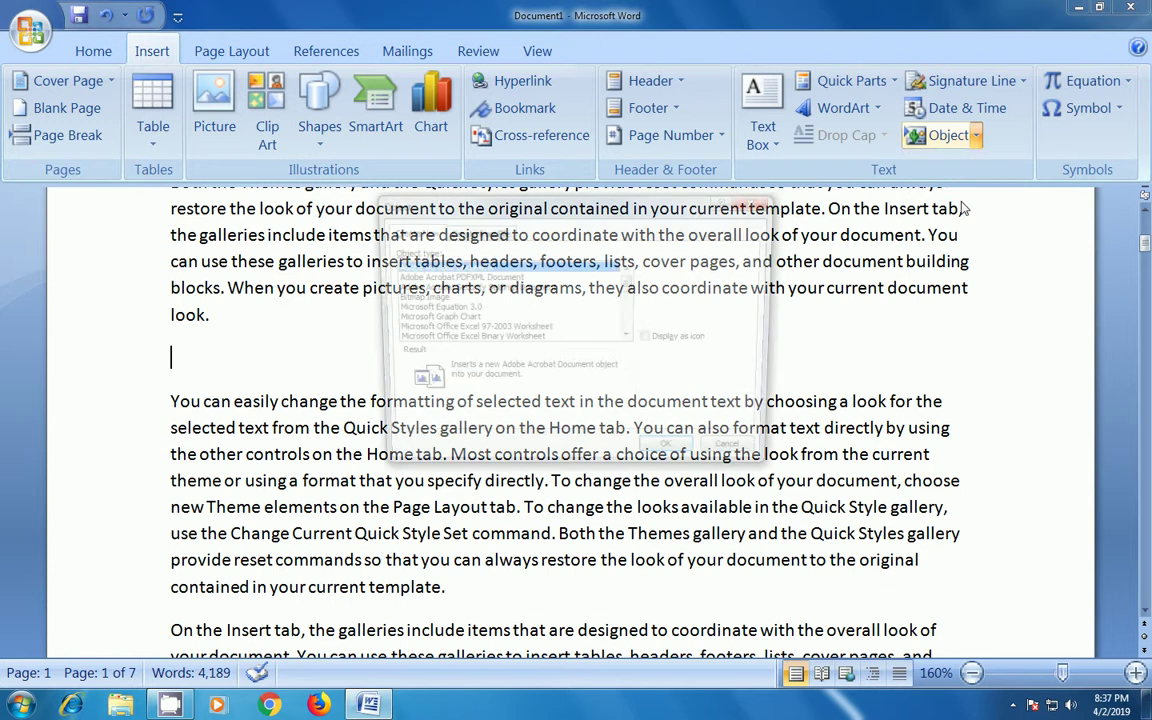
pyautogui.moveTo(438, 204); pyautogui.dragTo(445, 181)
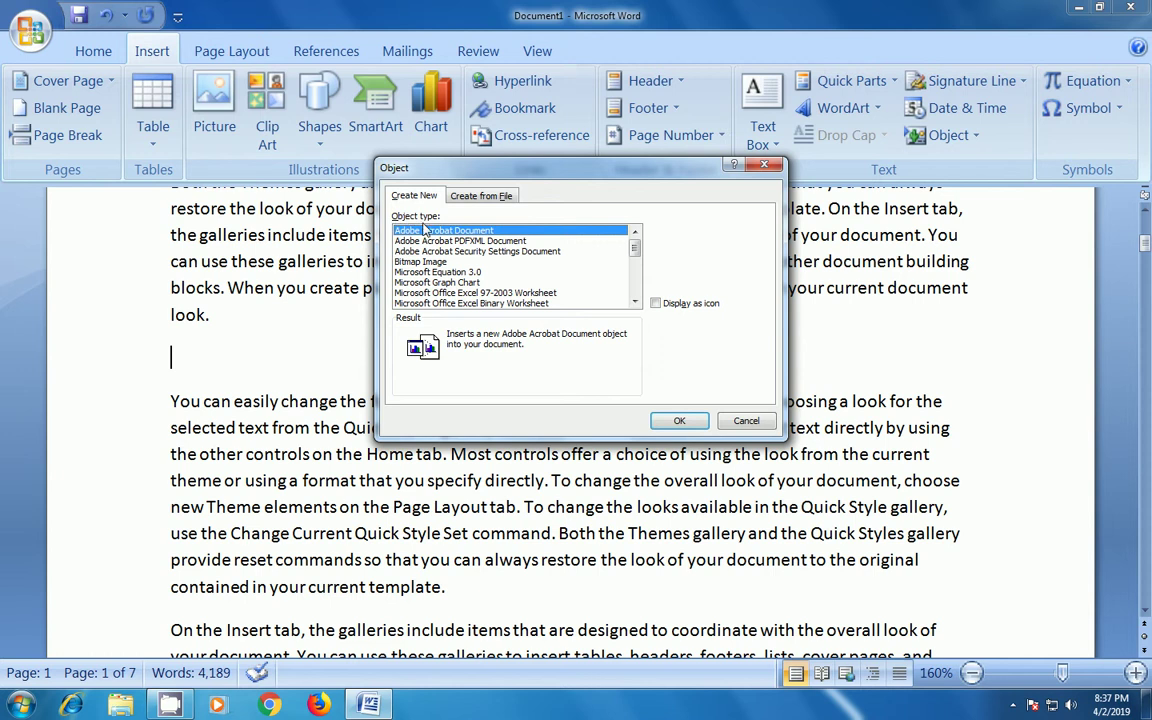
pyautogui.click(410, 262)
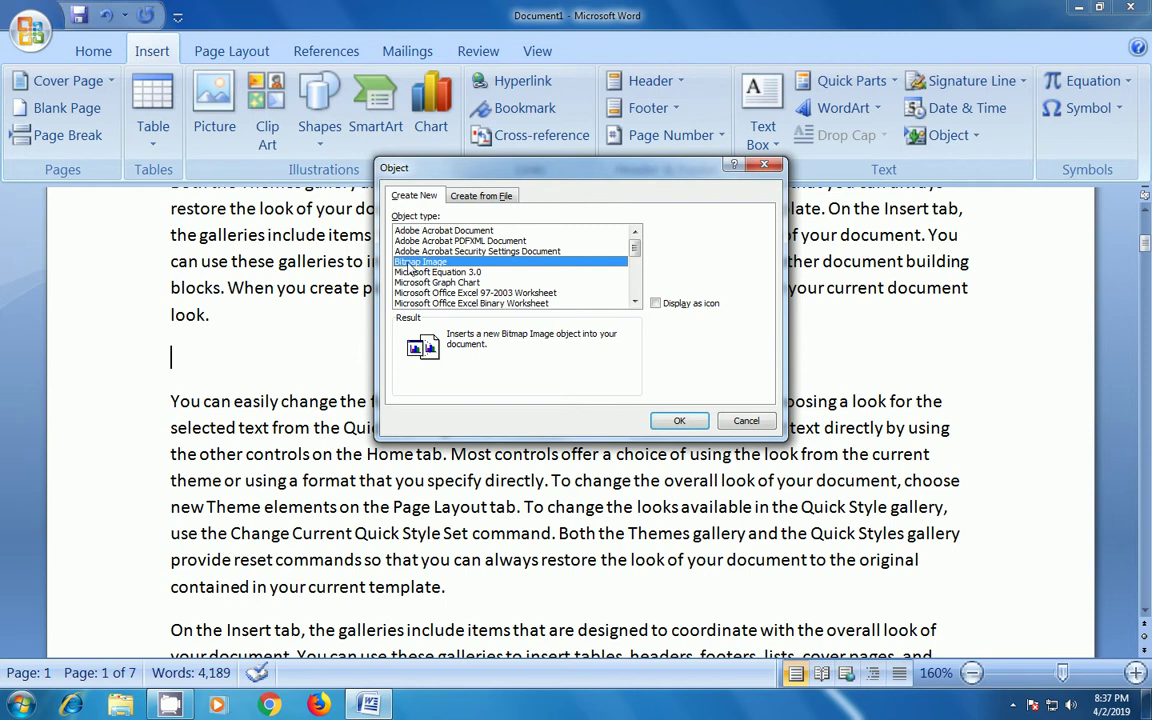
pyautogui.click(673, 421)
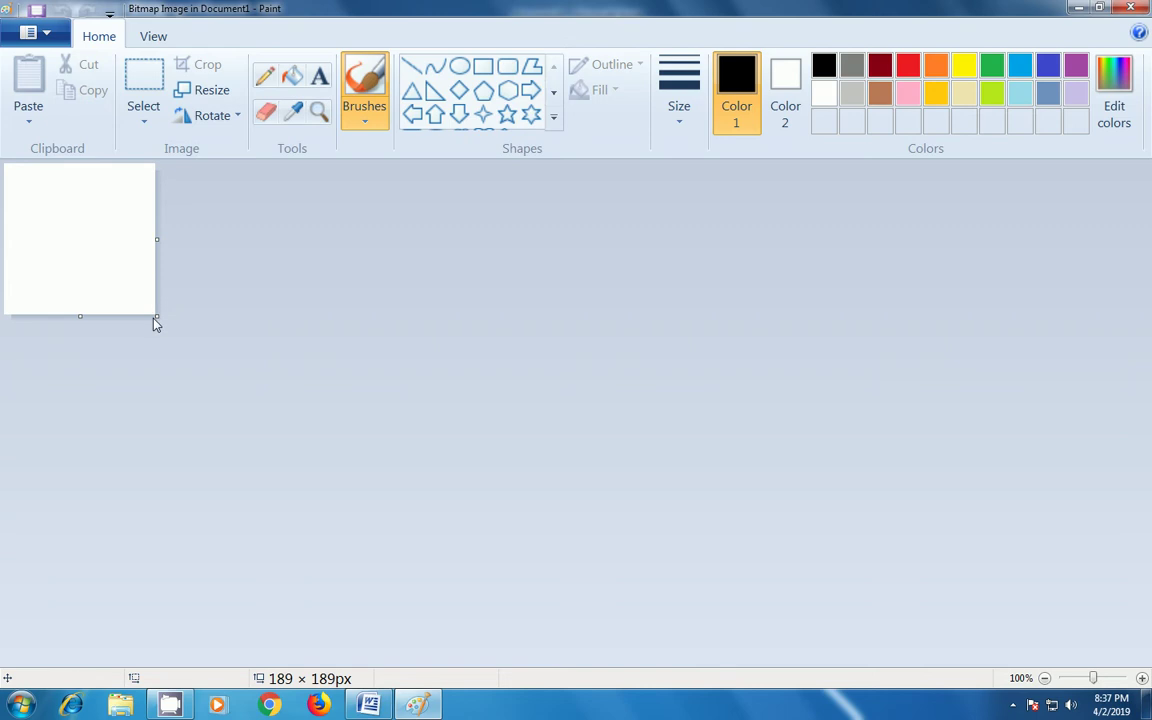
# - Enlarge the canvas to 717 × 328 pixels and draw an orange right triangle left of centre
pyautogui.moveTo(157, 318); pyautogui.dragTo(577, 428)
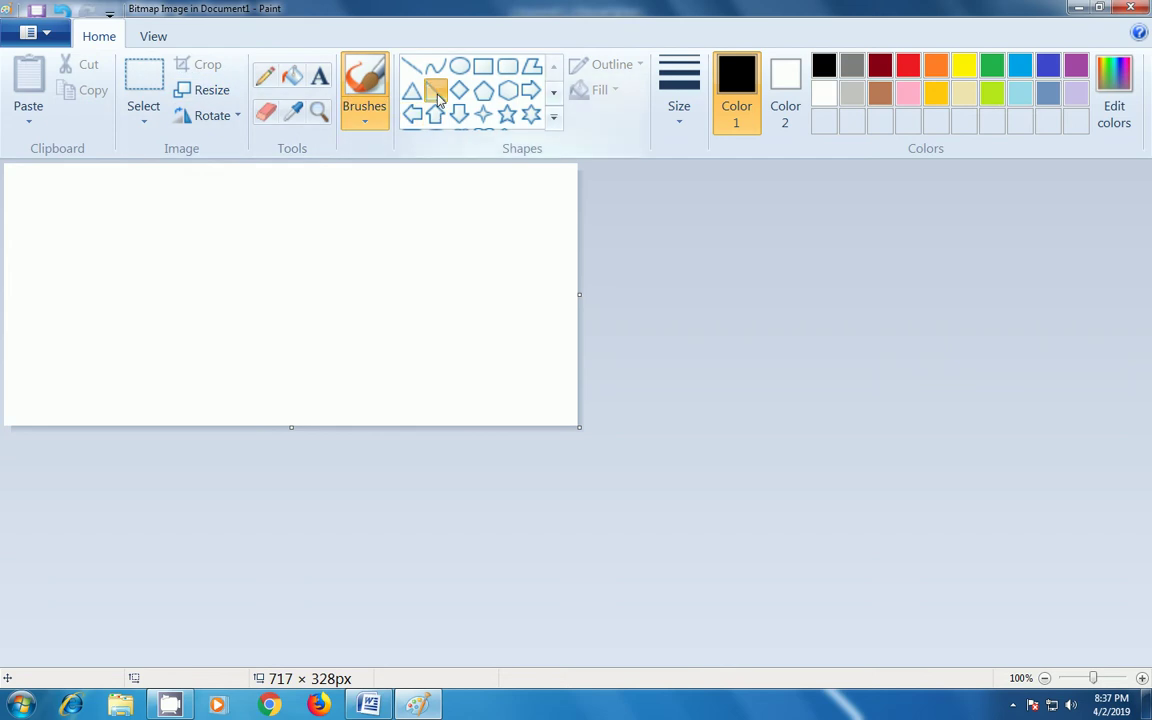
pyautogui.click(435, 90)
pyautogui.click(936, 65)
pyautogui.moveTo(203, 198); pyautogui.dragTo(372, 334)
# - Draw a large green ellipse overlapping the triangle
pyautogui.click(459, 66)
pyautogui.moveTo(262, 208); pyautogui.dragTo(269, 242)
pyautogui.moveTo(286, 287); pyautogui.dragTo(464, 354)
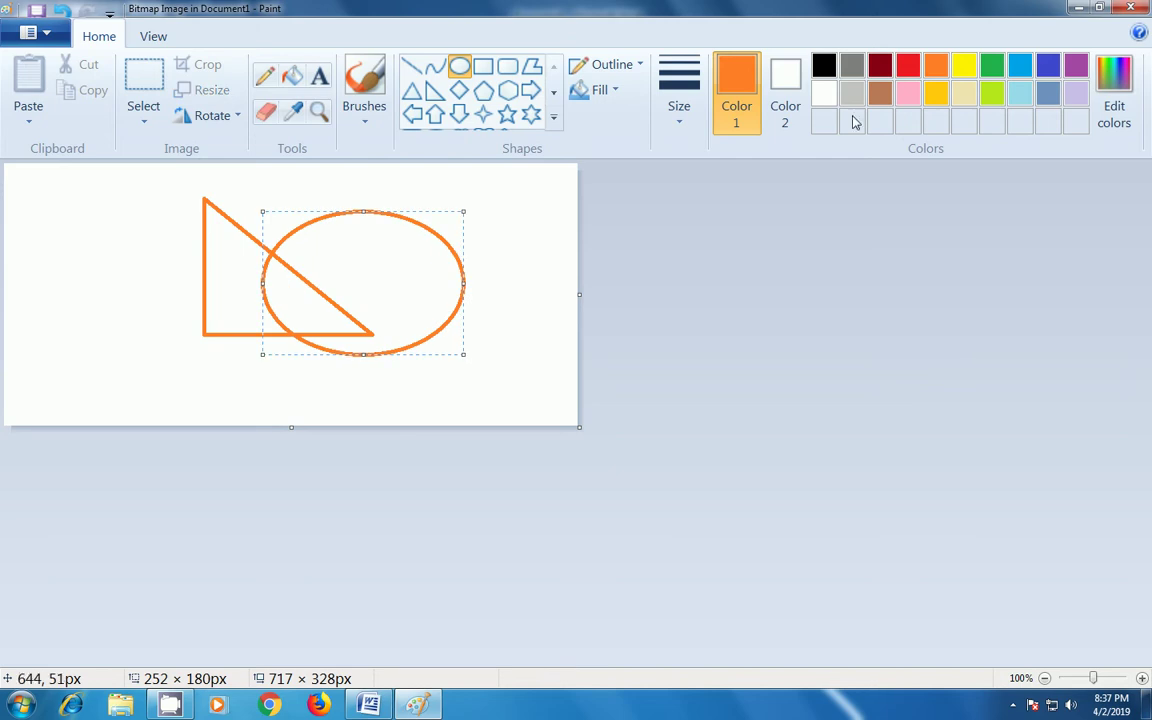
pyautogui.click(989, 72)
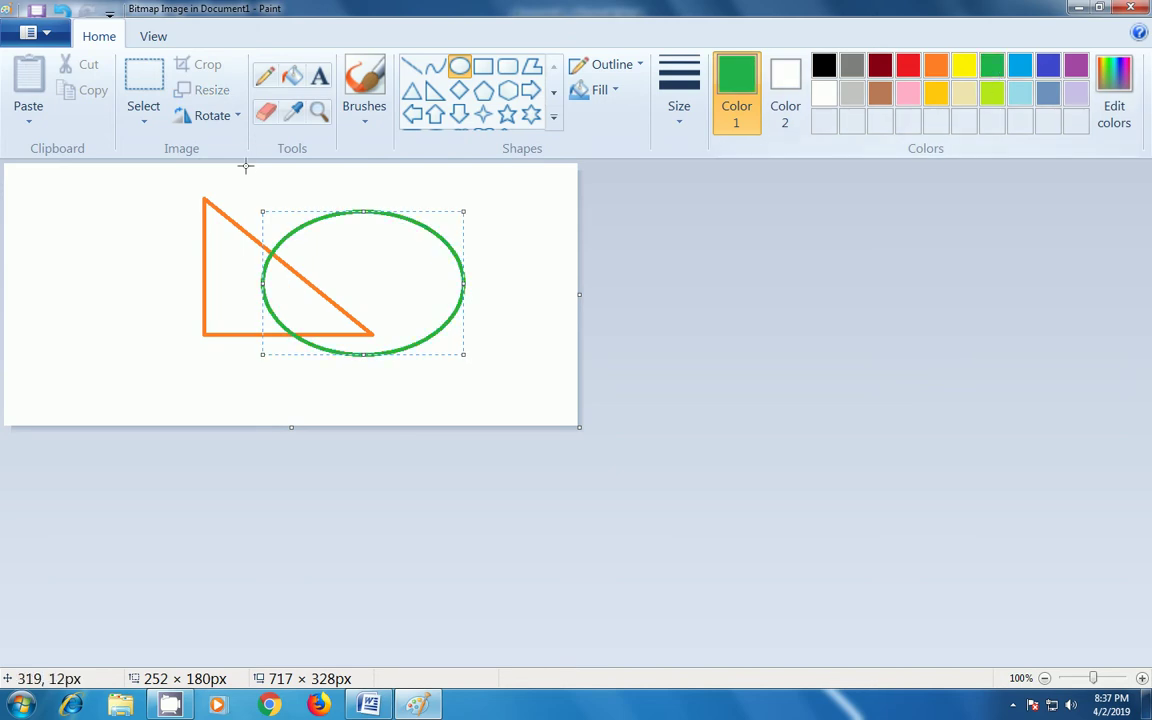
# - Add a line of red text with the author's name inside the ellipse, then close Paint
pyautogui.click(319, 76)
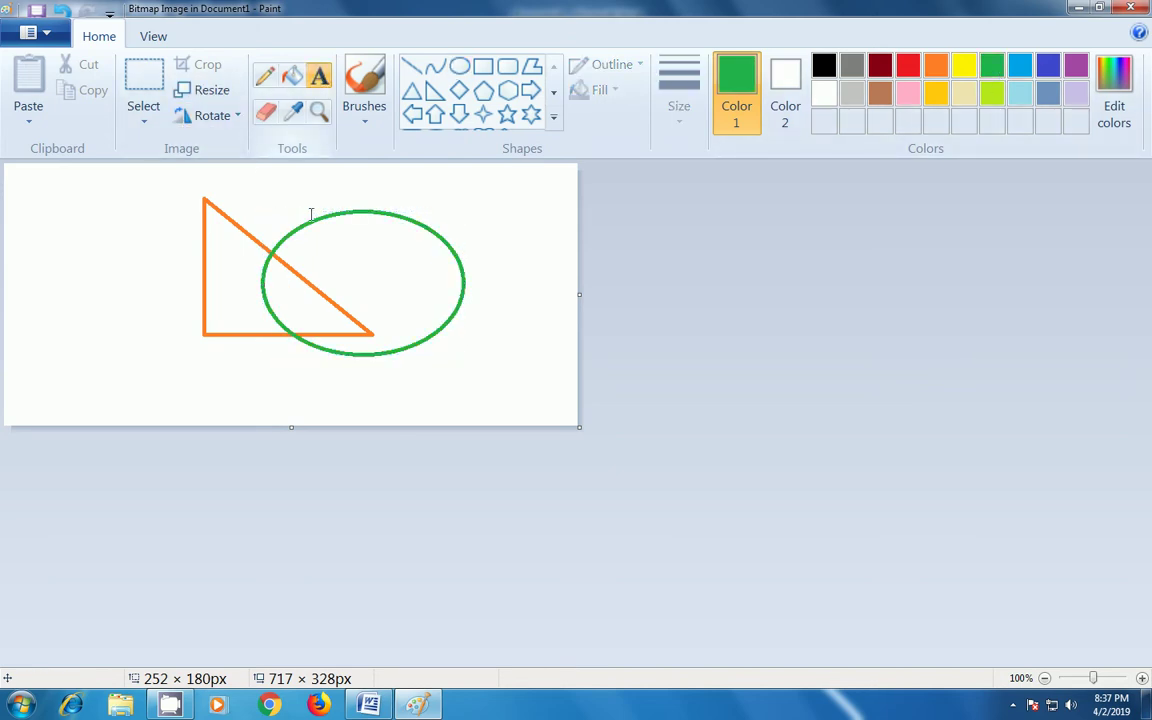
pyautogui.click(302, 244)
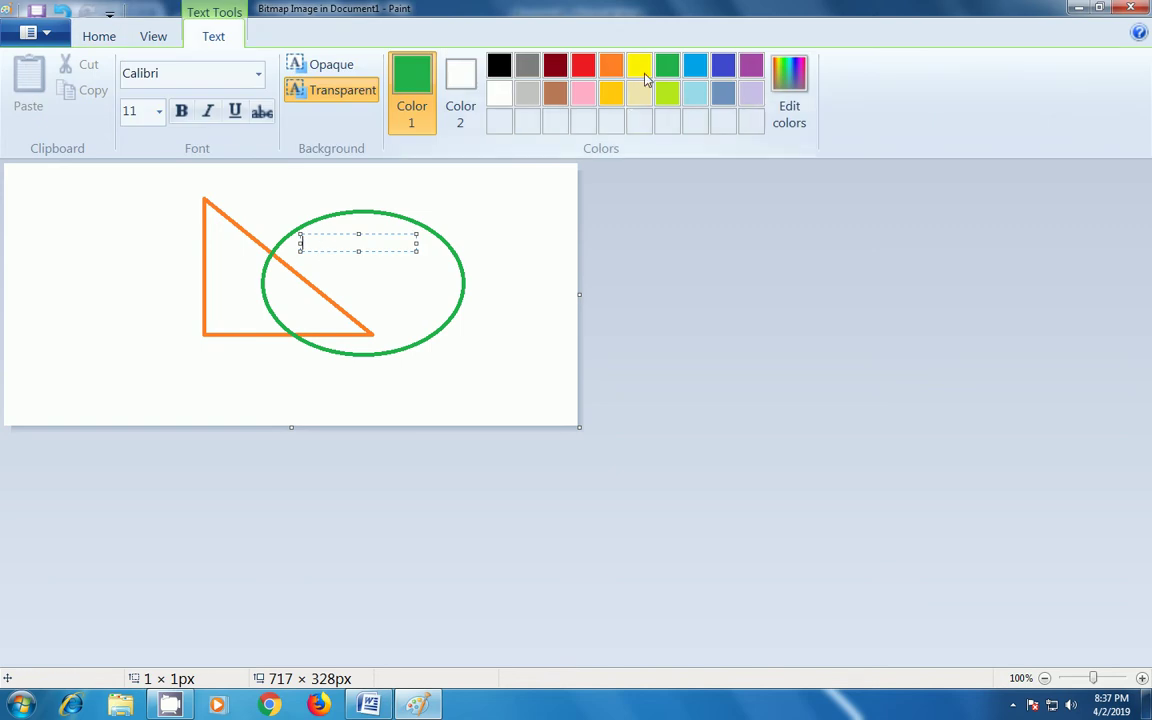
pyautogui.click(583, 65)
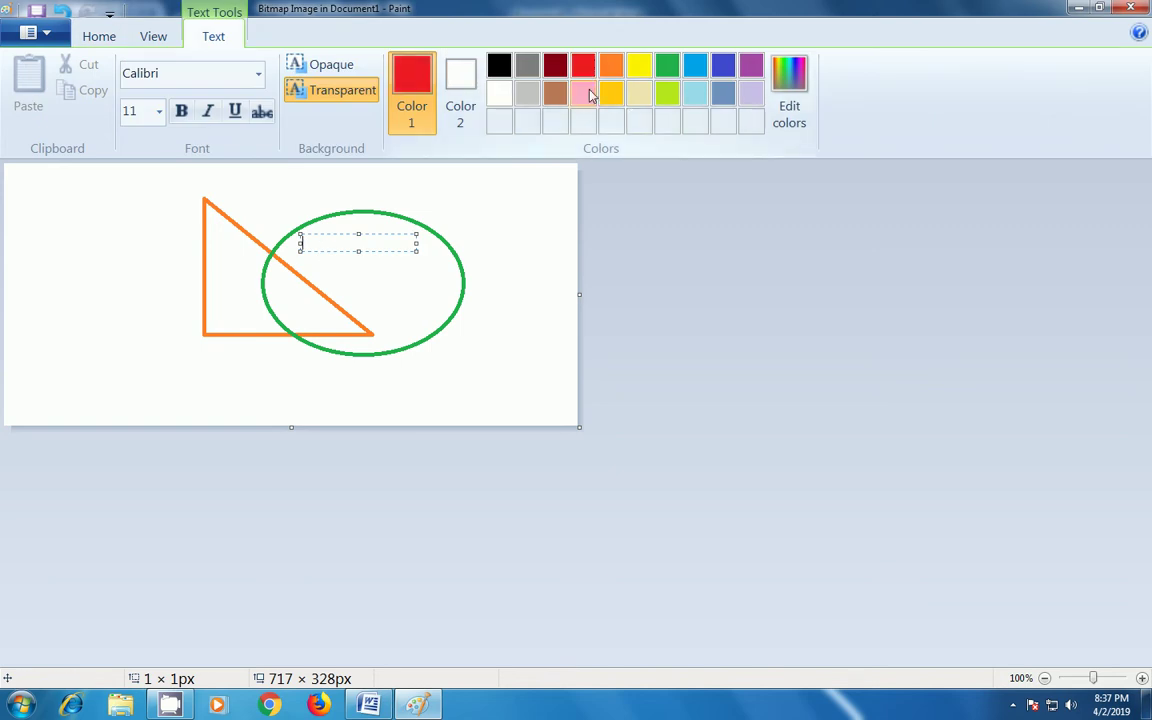
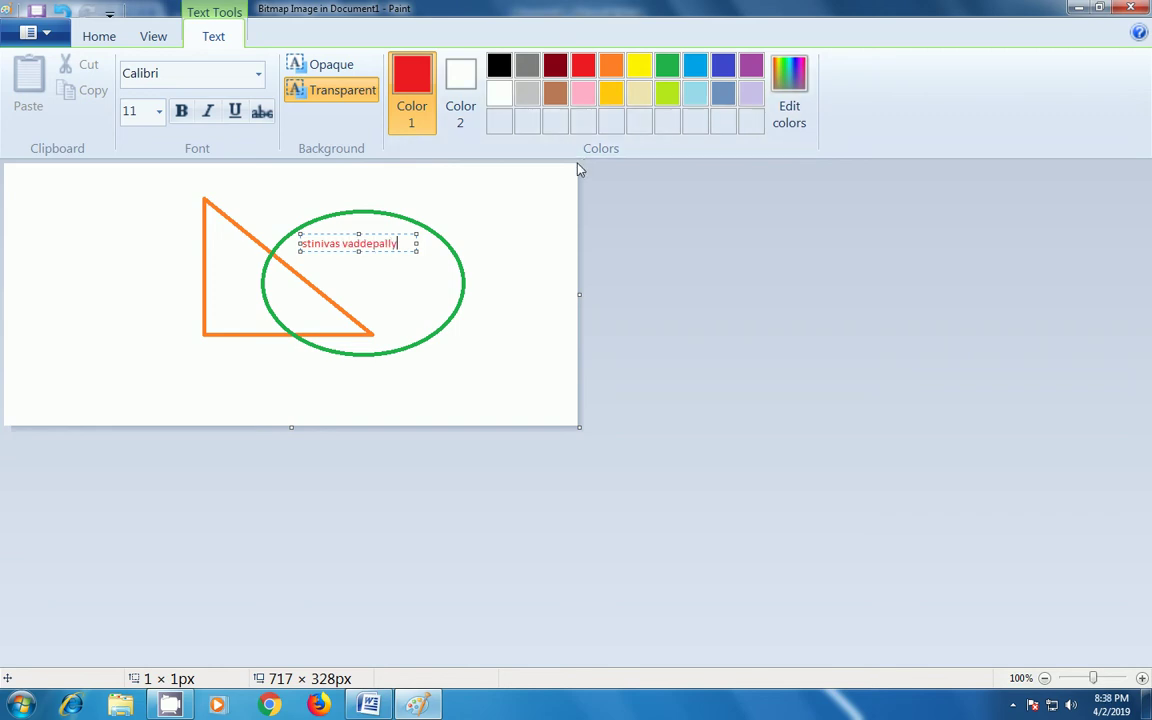
pyautogui.click(442, 273)
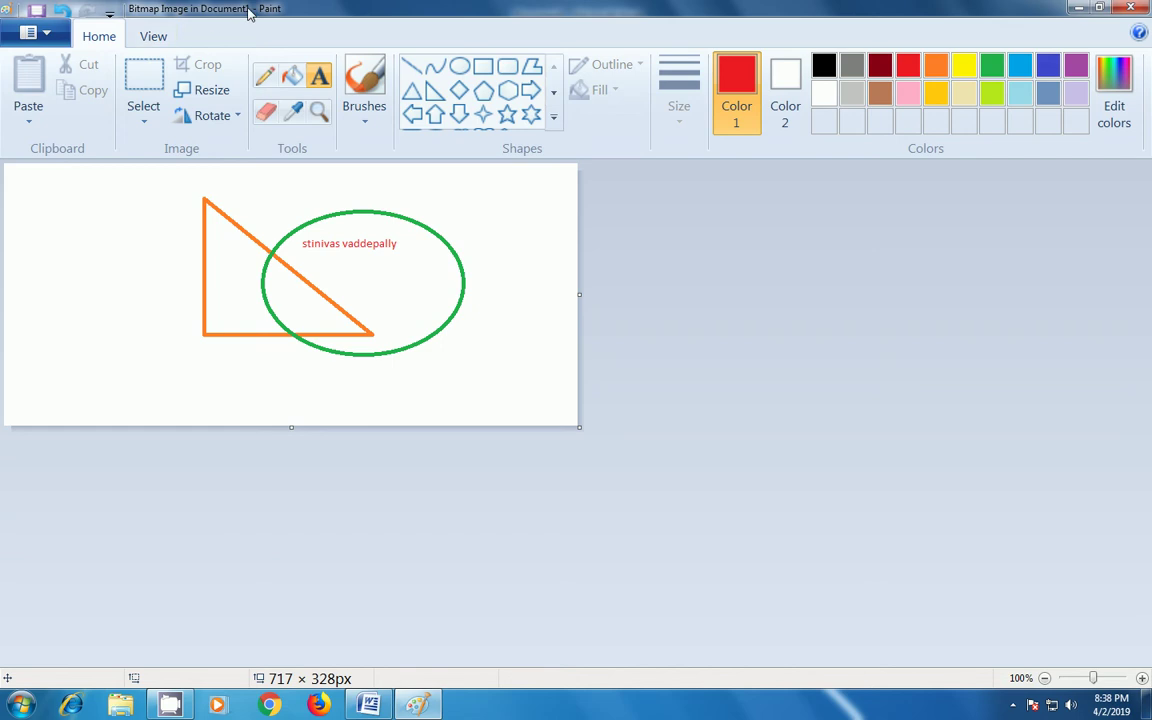
pyautogui.click(1130, 7)
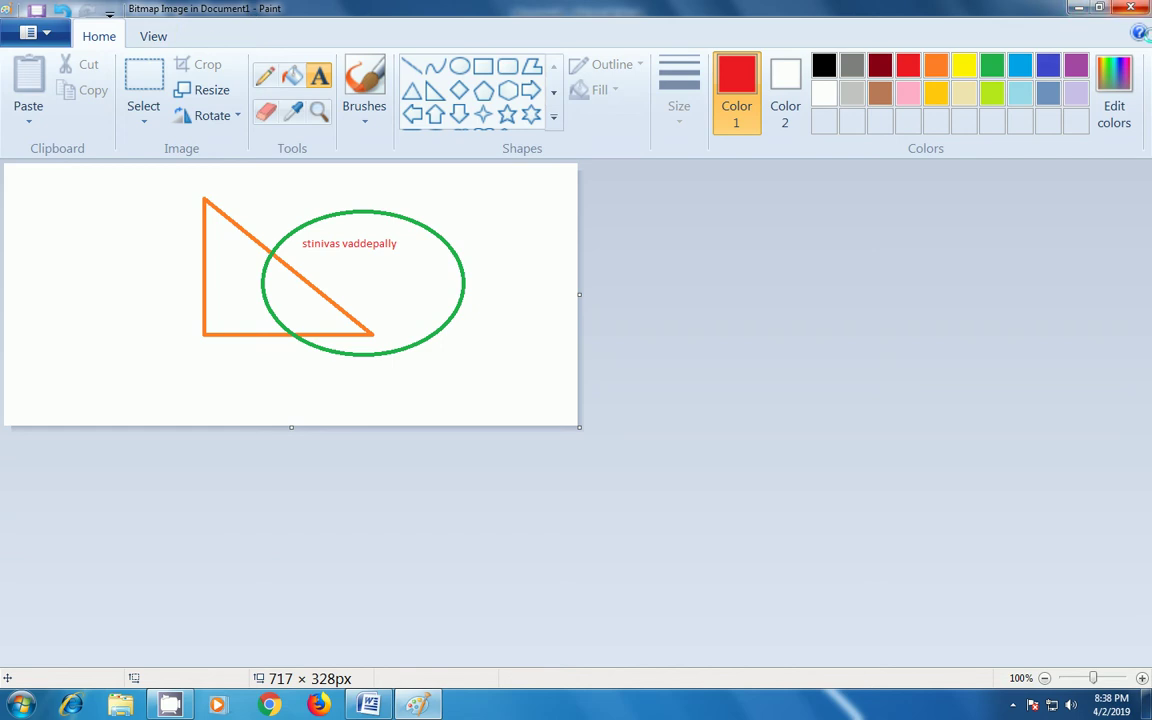
# - Scroll to the embedded triangle-and-ellipse picture and double-click it to edit it in Paint
pyautogui.scroll(-1, 725, 386)
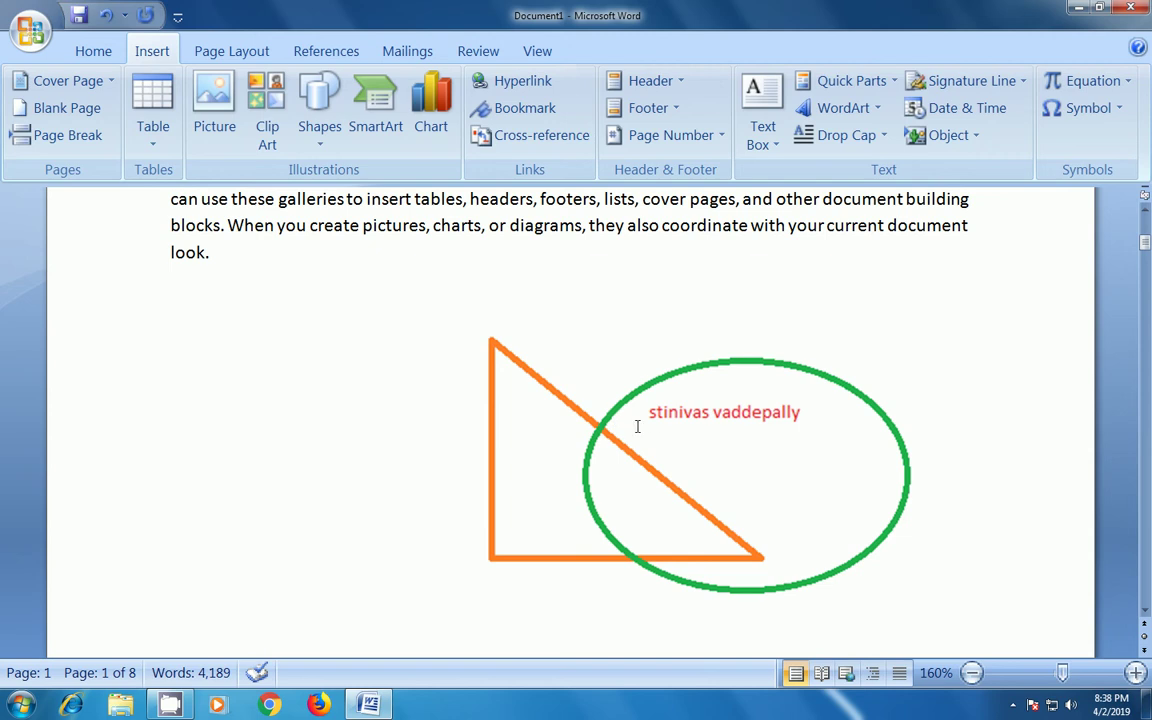
pyautogui.click(644, 423)
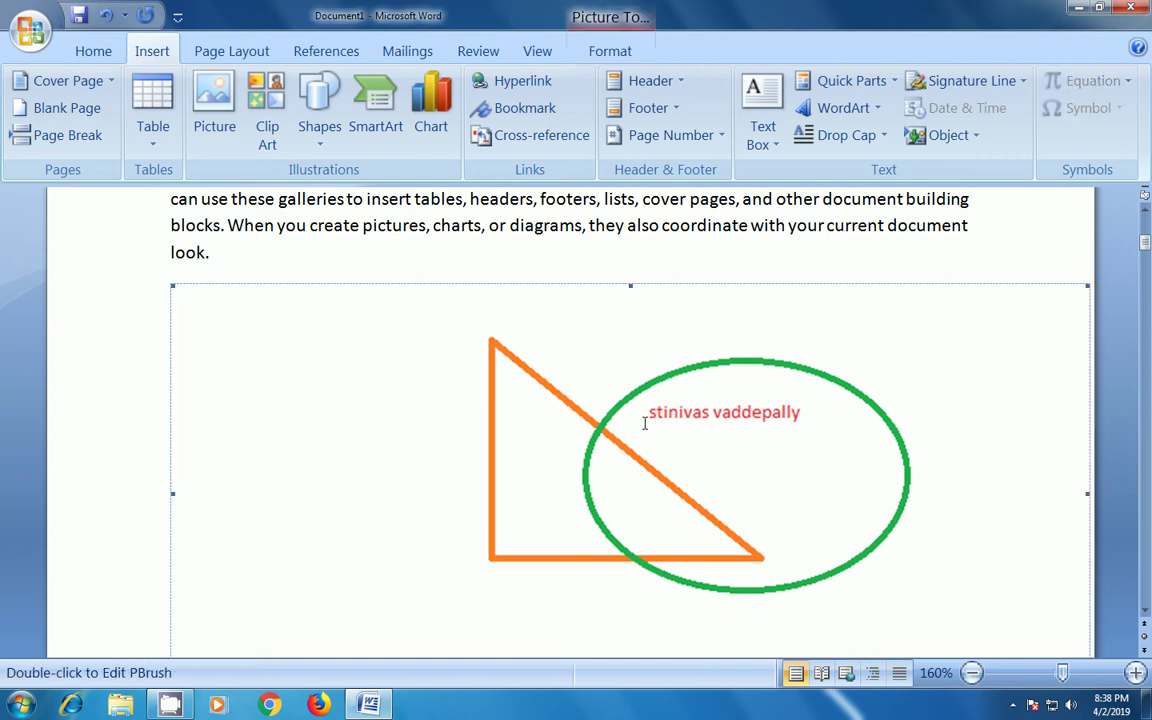
pyautogui.doubleClick(644, 423)
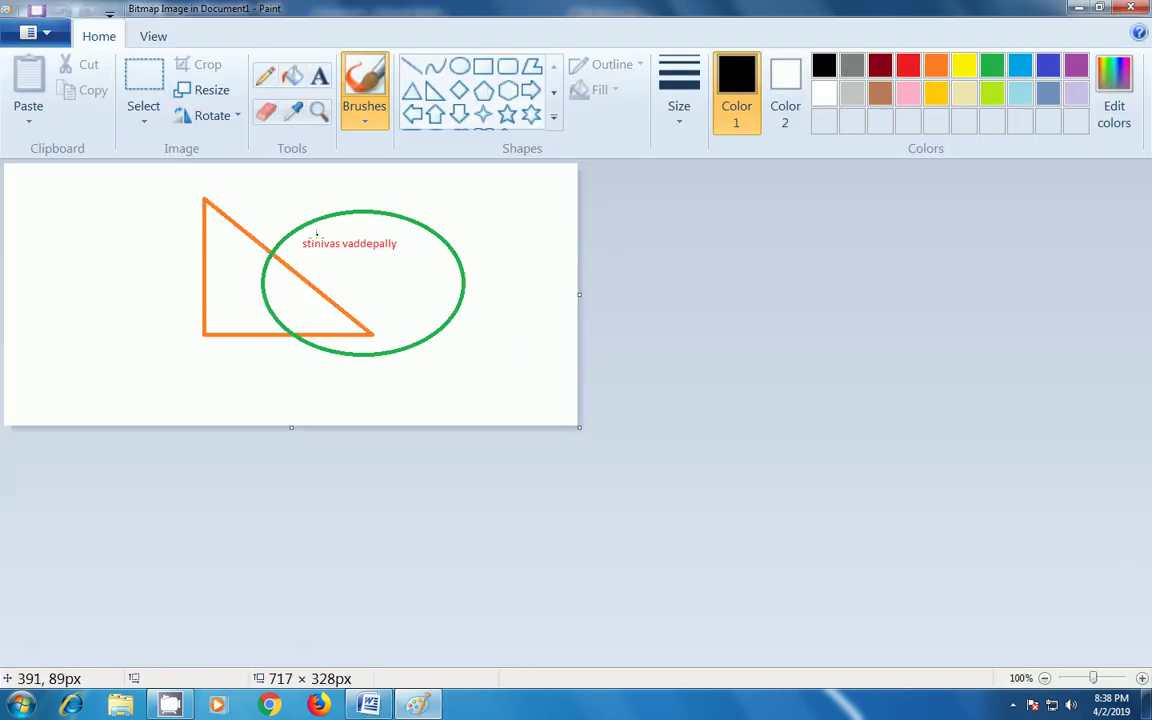
# - Draw a green Marker brush stroke across the triangle and ellipse, then close Paint
pyautogui.click(364, 117)
pyautogui.click(460, 204)
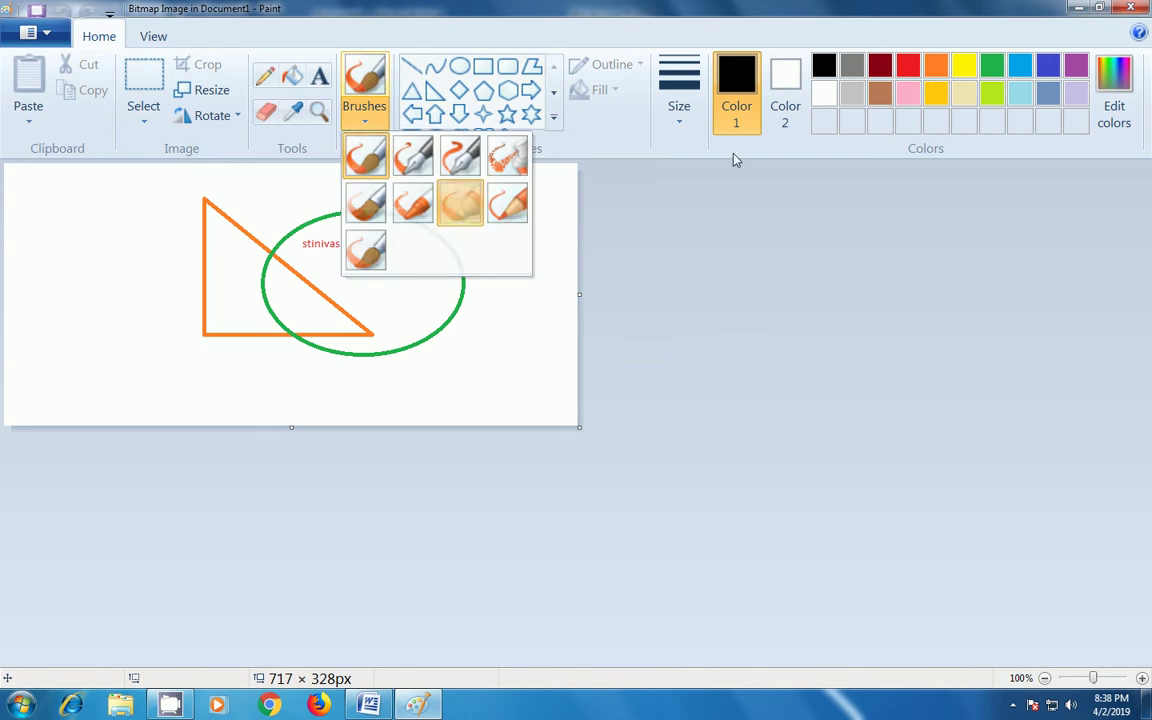
pyautogui.click(991, 66)
pyautogui.moveTo(397, 263)
pyautogui.mouseDown()
pyautogui.moveTo(146, 291)
pyautogui.moveTo(307, 275)
pyautogui.moveTo(352, 352)
pyautogui.moveTo(292, 348)
pyautogui.mouseUp()
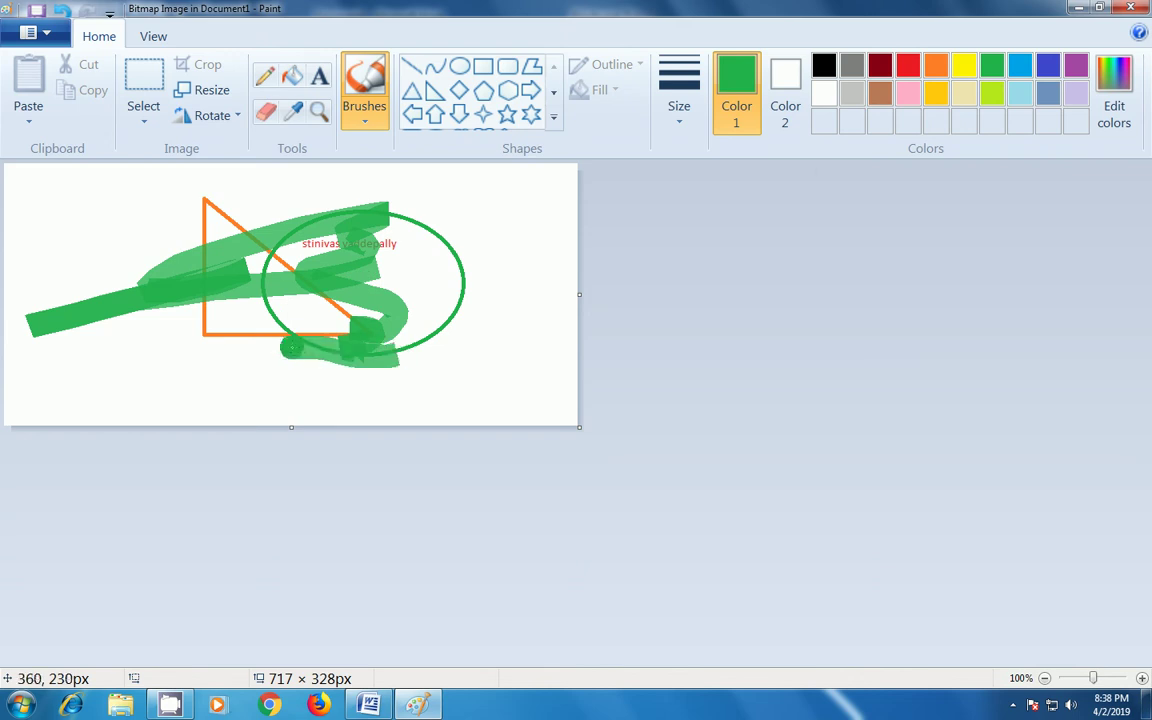
pyautogui.click(1140, 9)
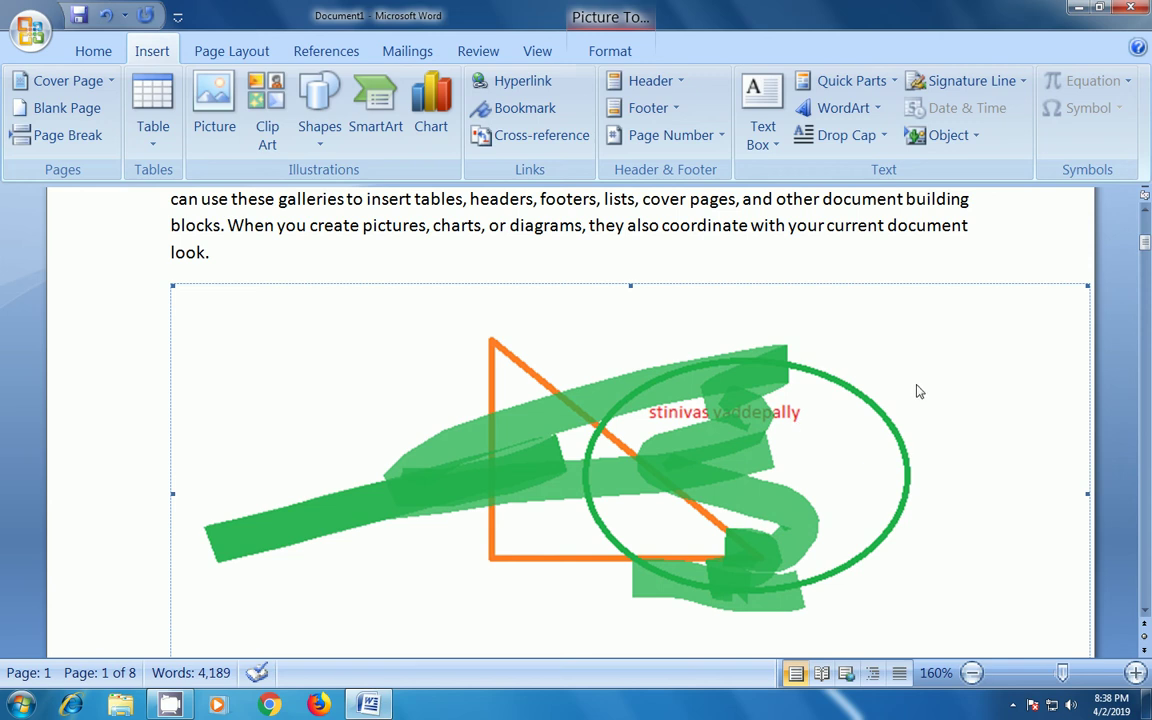
# - Select the embedded Paint drawing and delete it, returning the document to 4,189 words
pyautogui.click(919, 392)
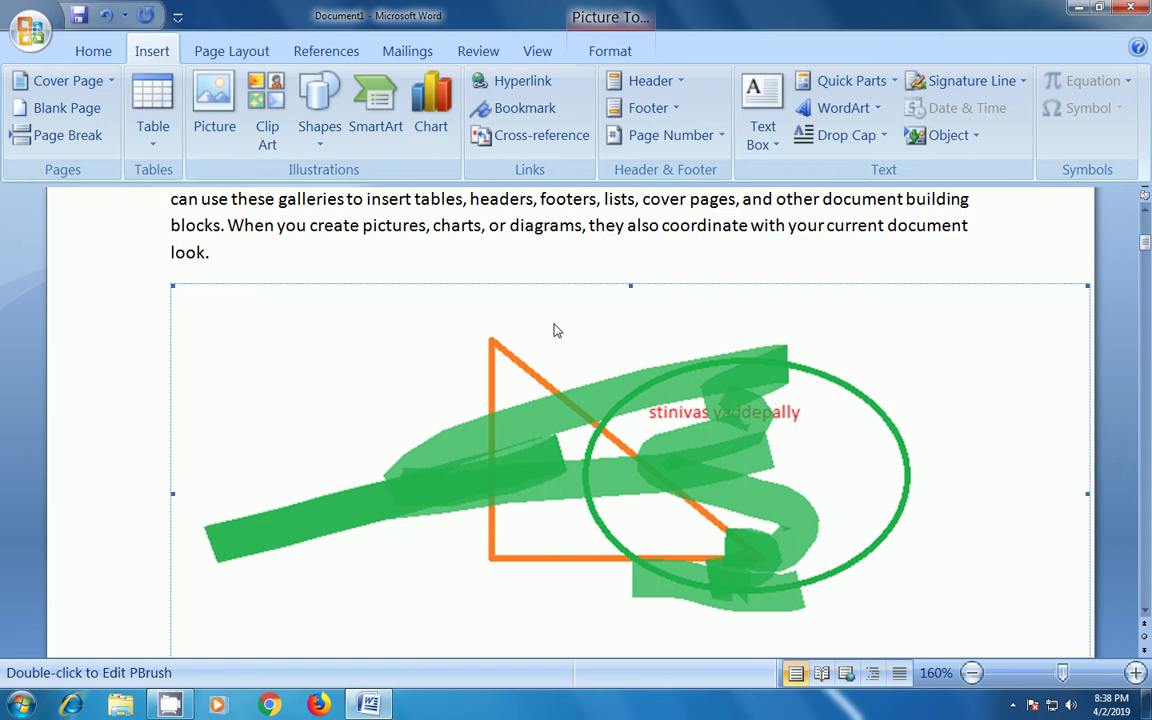
pyautogui.press('Delete')
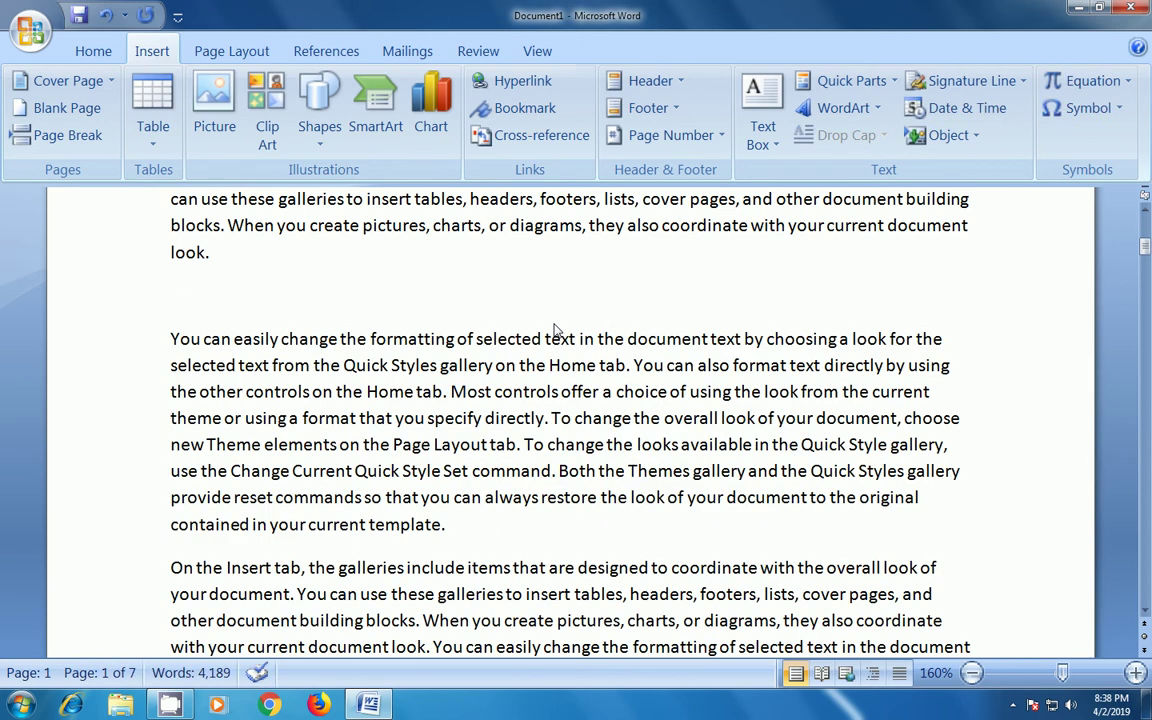